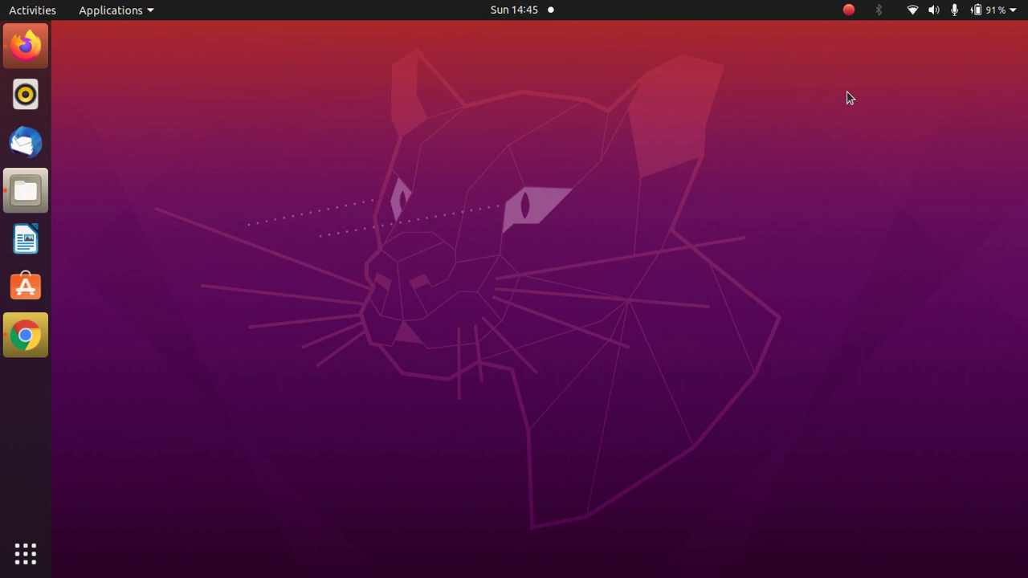
Step: Open a terminal and install gnome-tweaks with sudo apt, entering the account password
{"action": "key", "text": "ctrl+alt+t"}
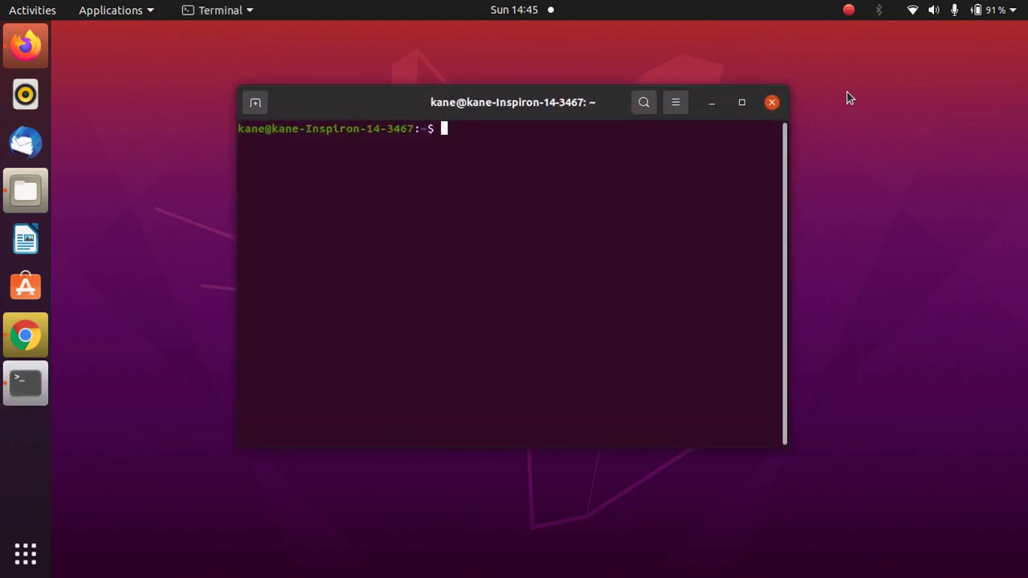
{"action": "type", "text": "sudo apt install "}
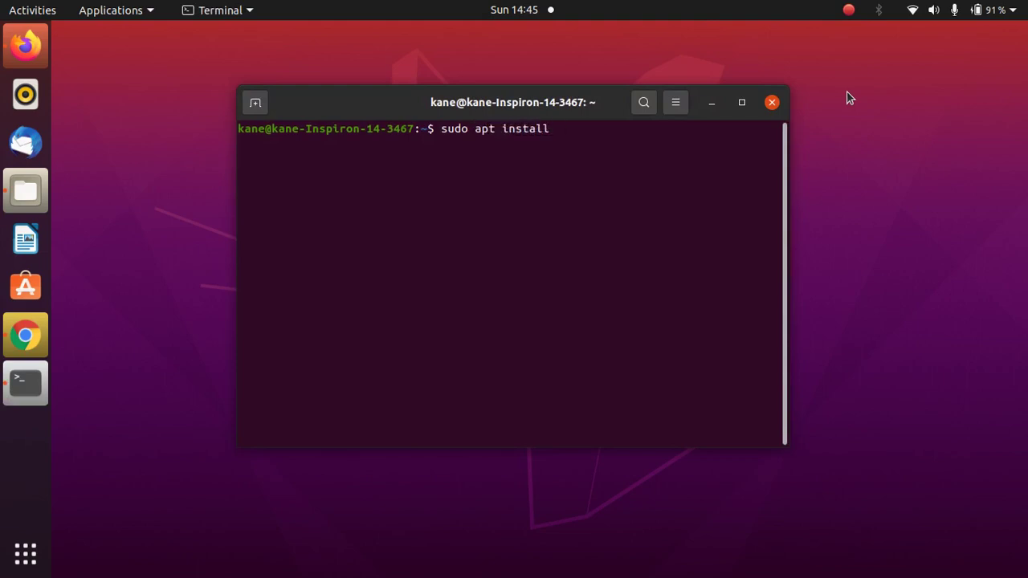
{"action": "type", "text": "gnome-tweaks"}
{"action": "key", "text": "Return"}
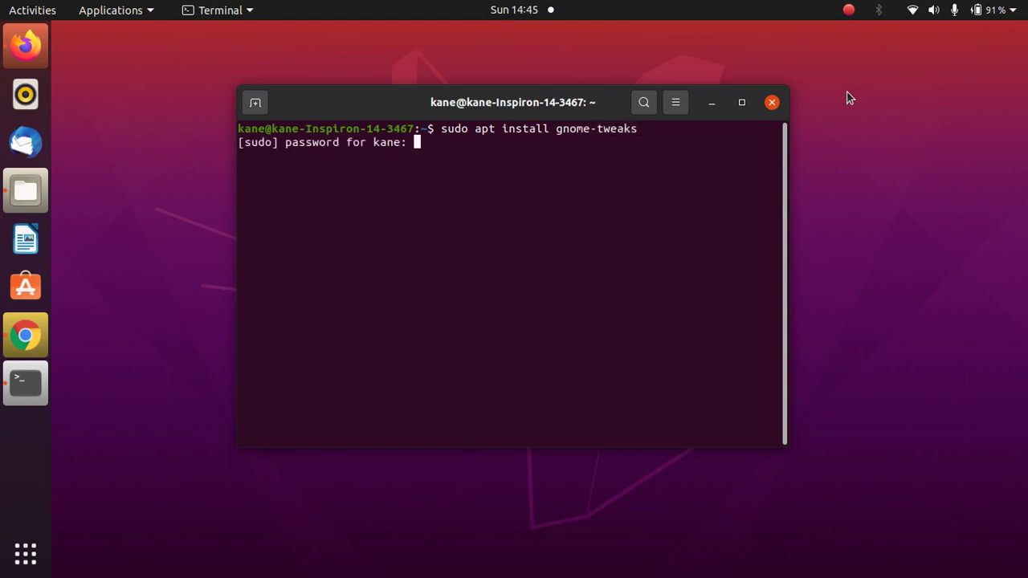
{"action": "key", "text": "Return"}
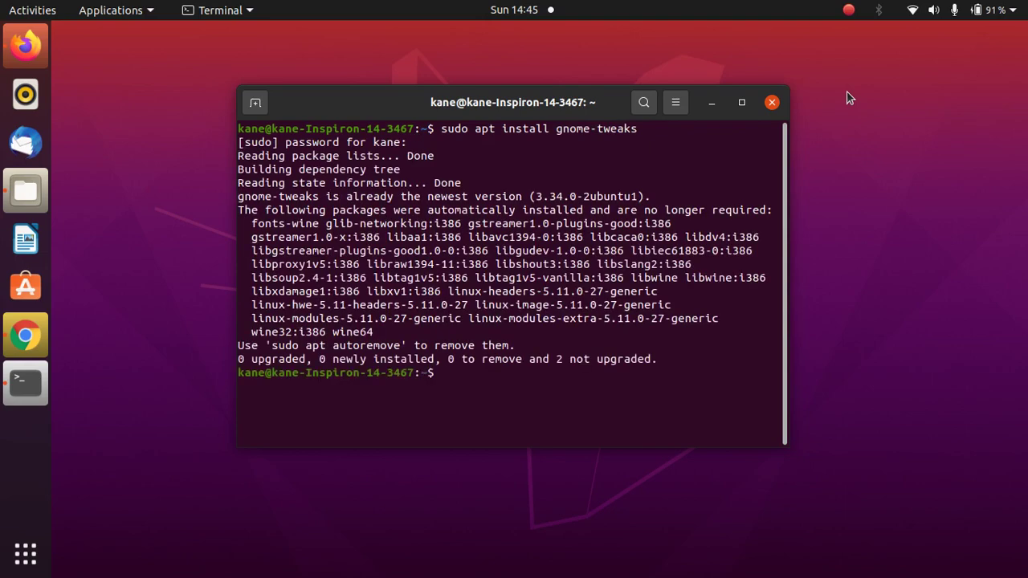
Step: Install gnome-shell-extension-prefs, then gnome-shell-extensions, both already at the newest version
{"action": "key", "text": "Up"}
{"action": "key", "text": "BackSpace"}
{"action": "key", "text": "BackSpace"}
{"action": "key", "text": "BackSpace"}
{"action": "key", "text": "BackSpace"}
{"action": "key", "text": "BackSpace"}
{"action": "key", "text": "BackSpace"}
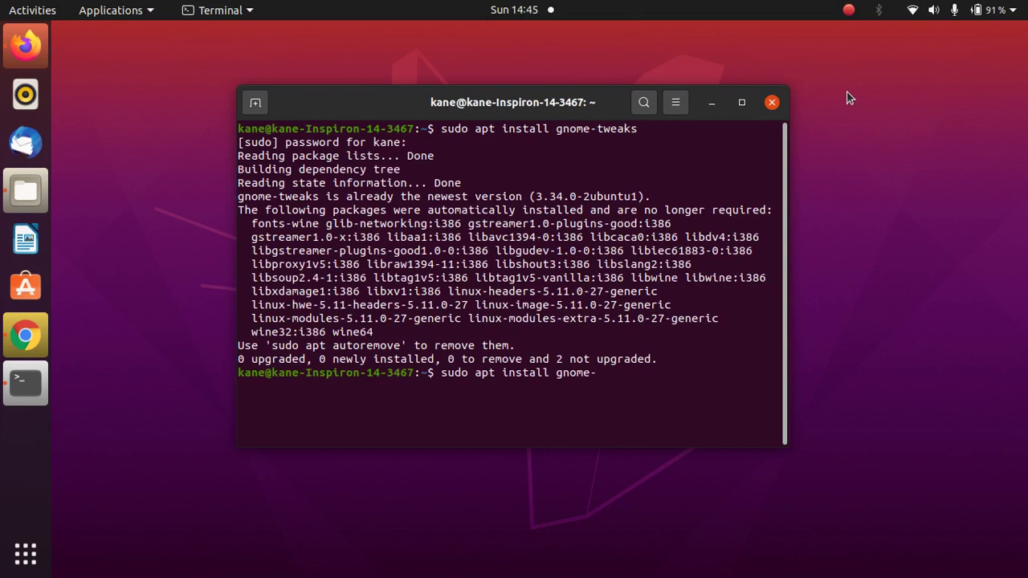
{"action": "type", "text": "shell-extension-"}
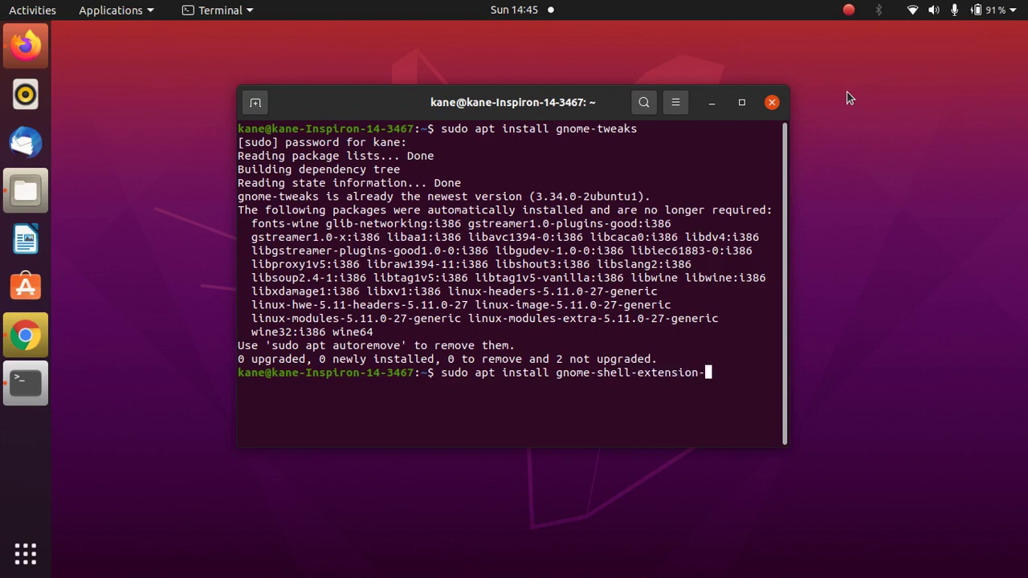
{"action": "type", "text": "prefs"}
{"action": "key", "text": "Return"}
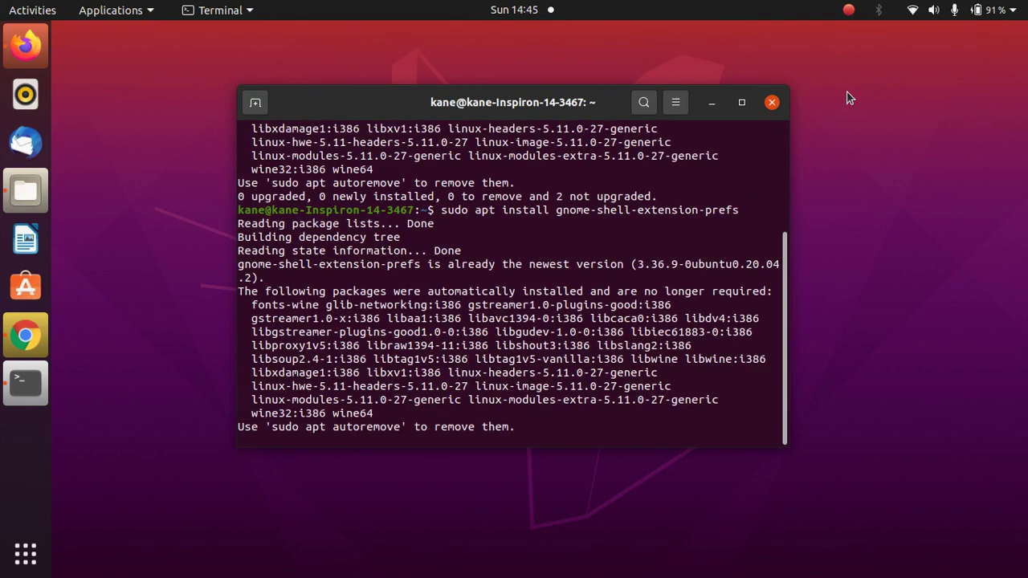
{"action": "key", "text": "Up"}
{"action": "key", "text": "BackSpace"}
{"action": "key", "text": "BackSpace"}
{"action": "key", "text": "BackSpace"}
{"action": "key", "text": "BackSpace"}
{"action": "key", "text": "BackSpace"}
{"action": "key", "text": "BackSpace"}
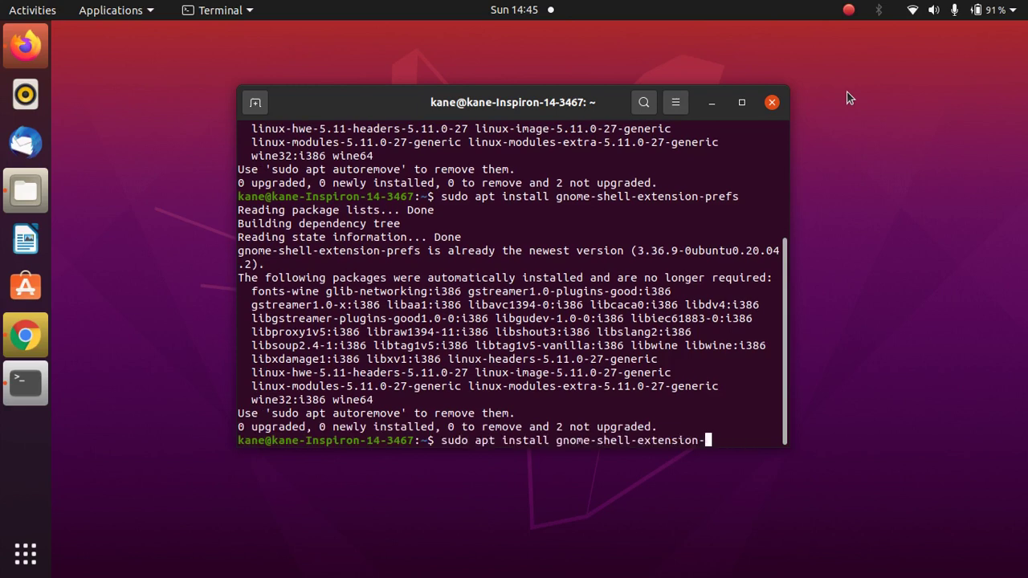
{"action": "type", "text": "s"}
{"action": "key", "text": "Return"}
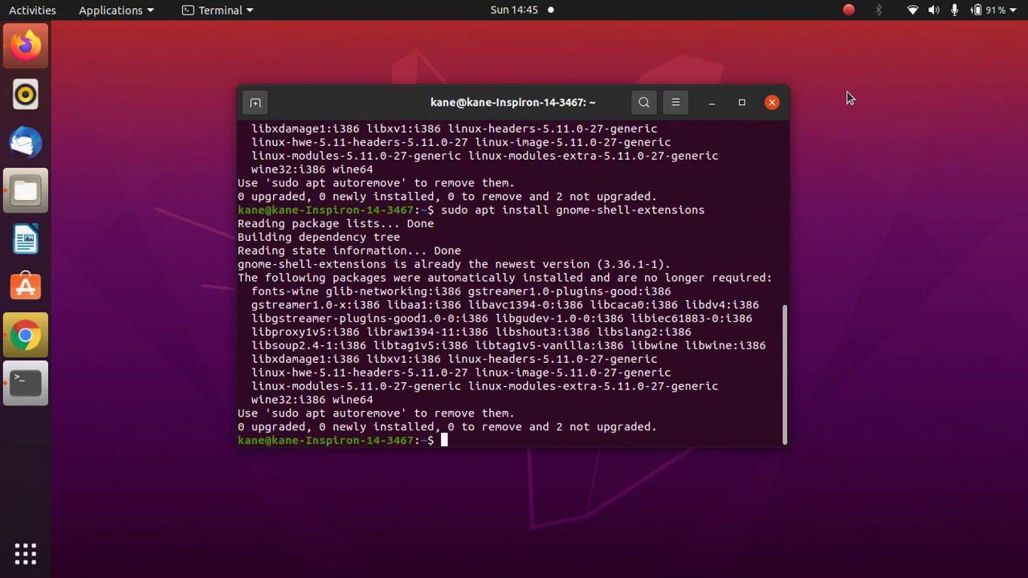
Step: Minimize the terminal, start Log Out from the system menu, then cancel it
{"action": "left_click", "coordinate": [713, 104]}
{"action": "left_click", "coordinate": [983, 18]}
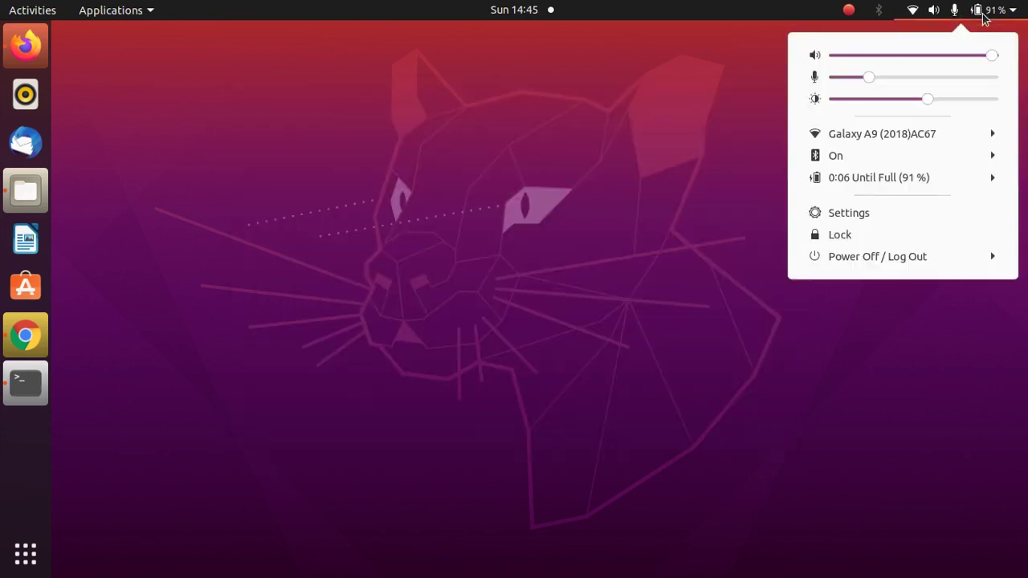
{"action": "left_click", "coordinate": [886, 259]}
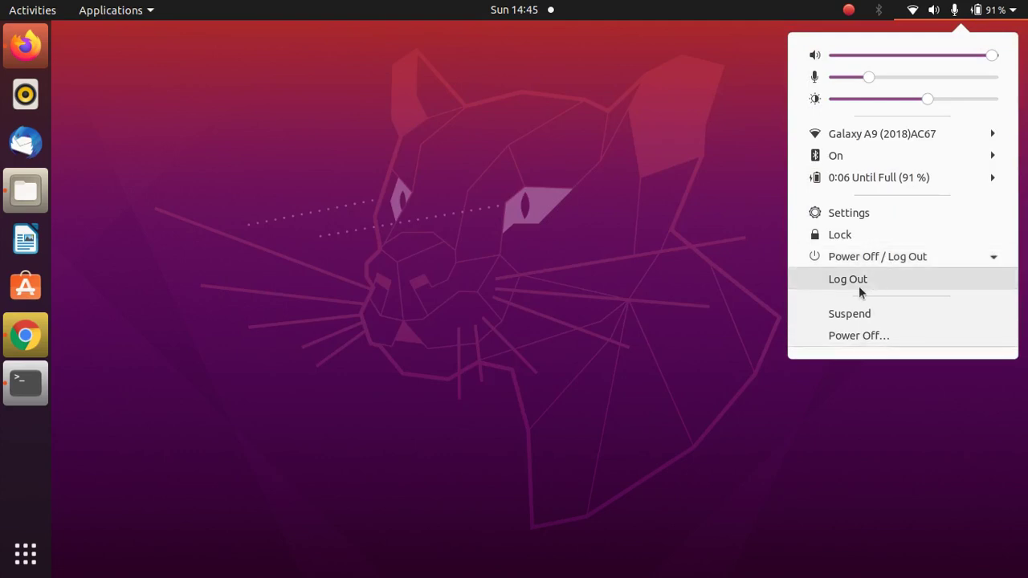
{"action": "left_click", "coordinate": [860, 289]}
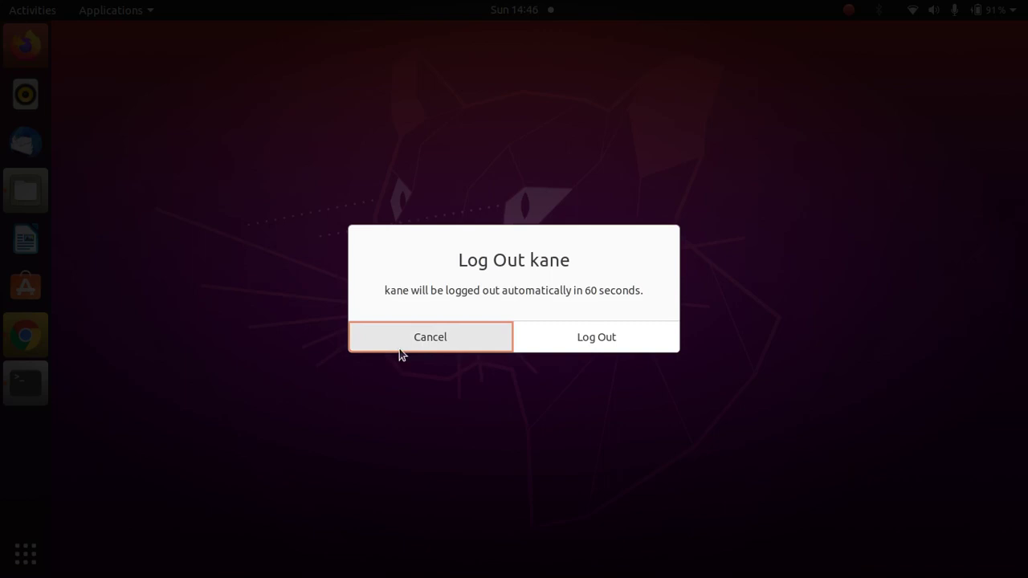
{"action": "left_click", "coordinate": [400, 348]}
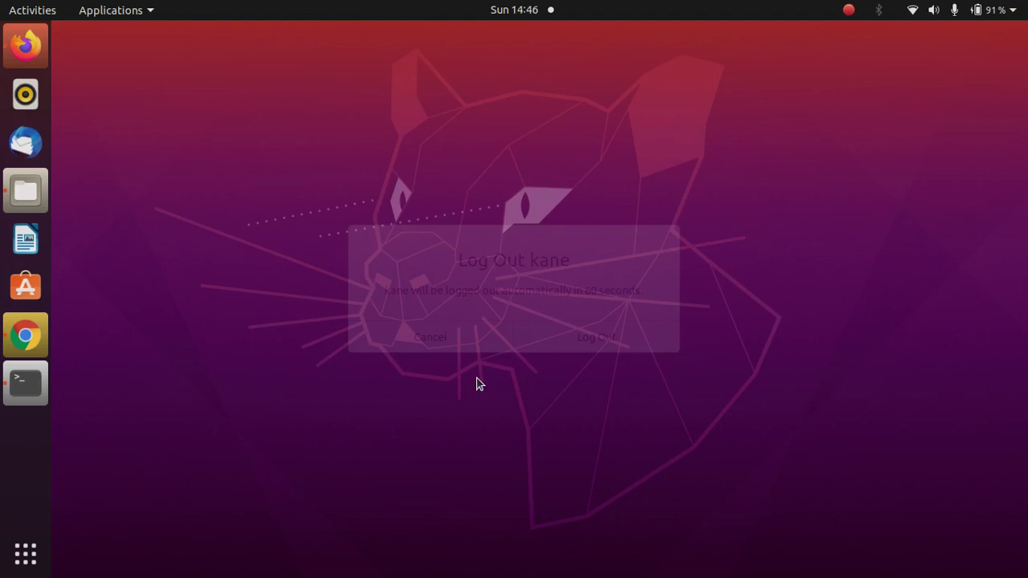
Step: Restore the terminal and install dconf-editor with sudo apt
{"action": "left_click", "coordinate": [25, 384]}
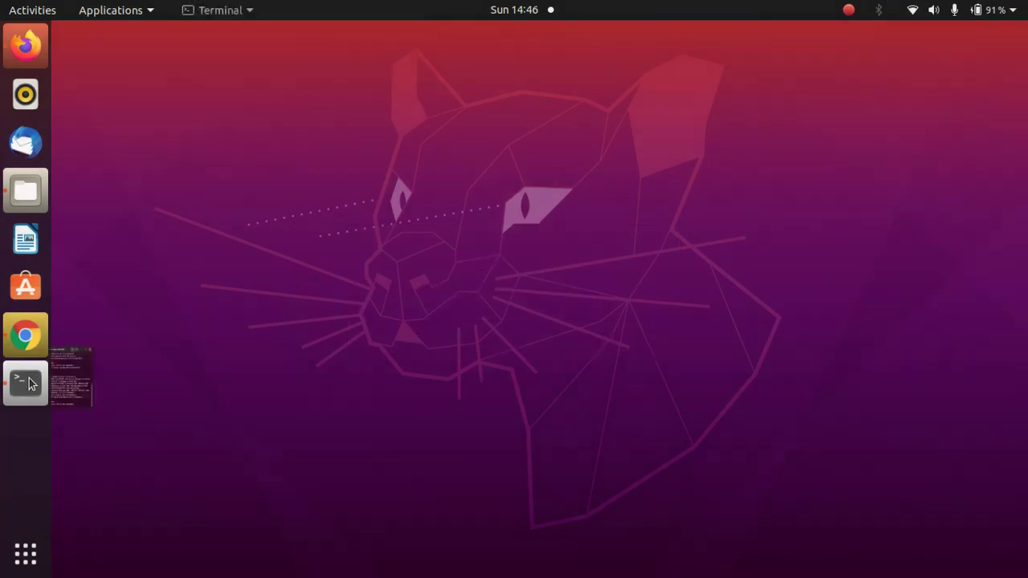
{"action": "type", "text": "sudo ap"}
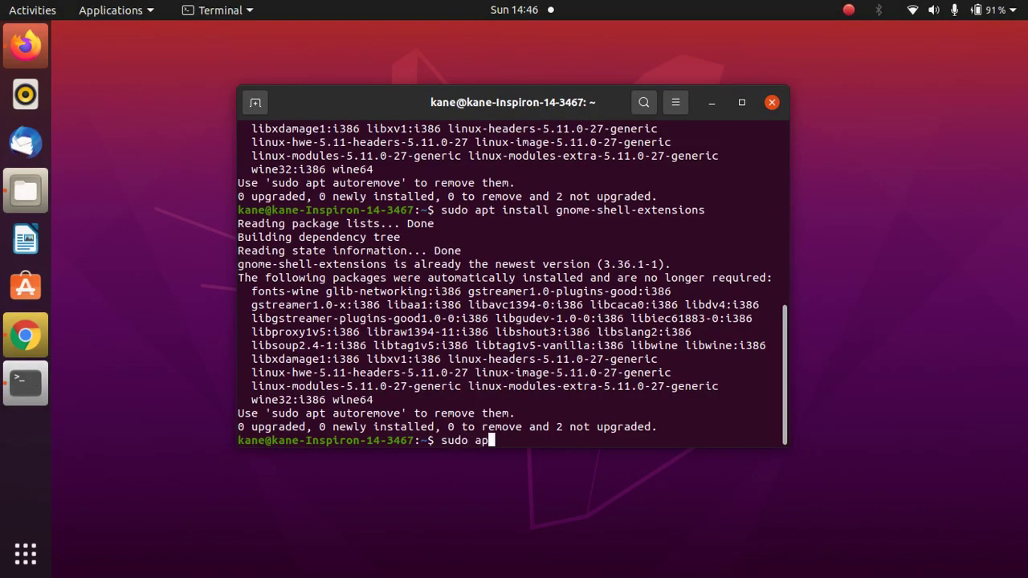
{"action": "type", "text": "t install dconf-e"}
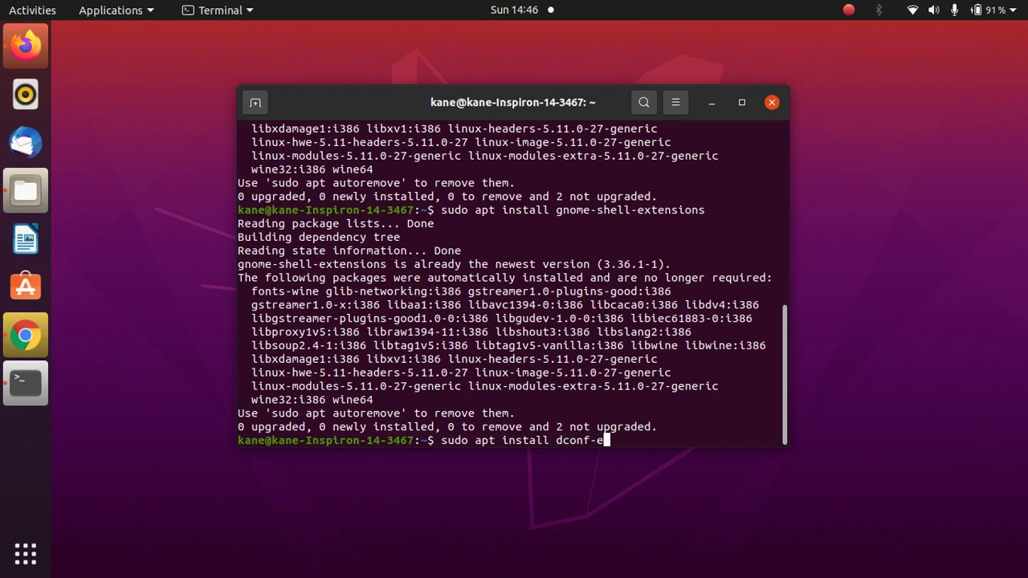
{"action": "type", "text": "ditor"}
{"action": "key", "text": "Return"}
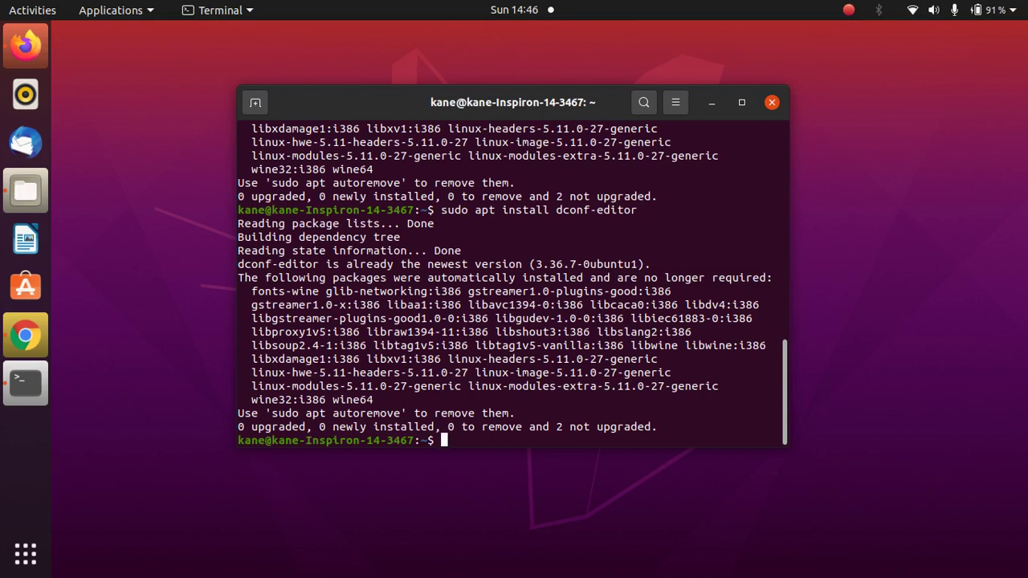
Step: Install chrome-gnome-shell by editing the recalled install command
{"action": "key", "text": "Up"}
{"action": "key", "text": "BackSpace"}
{"action": "key", "text": "BackSpace"}
{"action": "key", "text": "BackSpace"}
{"action": "key", "text": "BackSpace"}
{"action": "key", "text": "BackSpace"}
{"action": "key", "text": "BackSpace"}
{"action": "key", "text": "BackSpace"}
{"action": "key", "text": "BackSpace"}
{"action": "key", "text": "BackSpace"}
{"action": "key", "text": "BackSpace"}
{"action": "key", "text": "BackSpace"}
{"action": "key", "text": "BackSpace"}
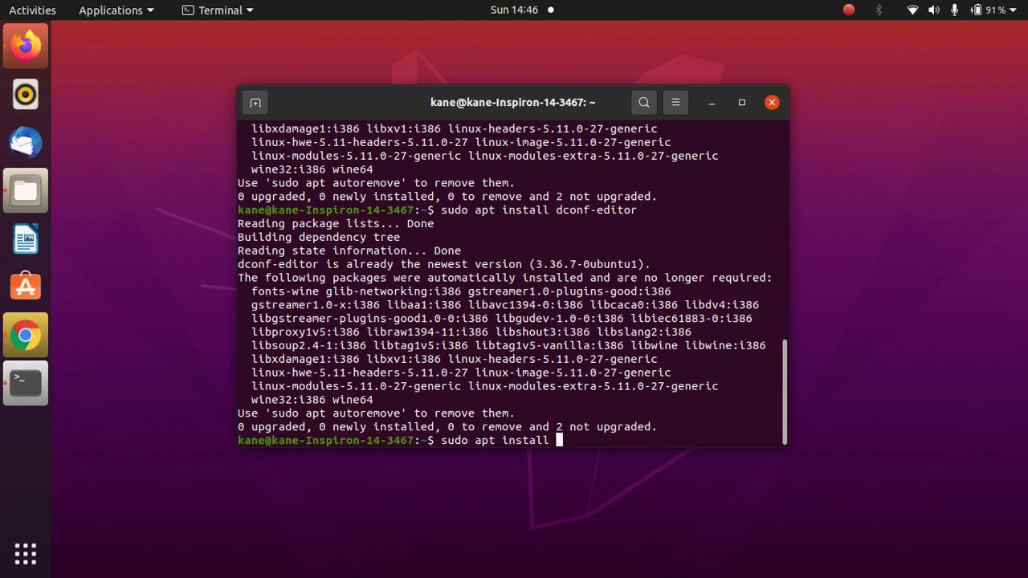
{"action": "type", "text": "chri"}
{"action": "key", "text": "BackSpace"}
{"action": "type", "text": "ome-gnome-shell"}
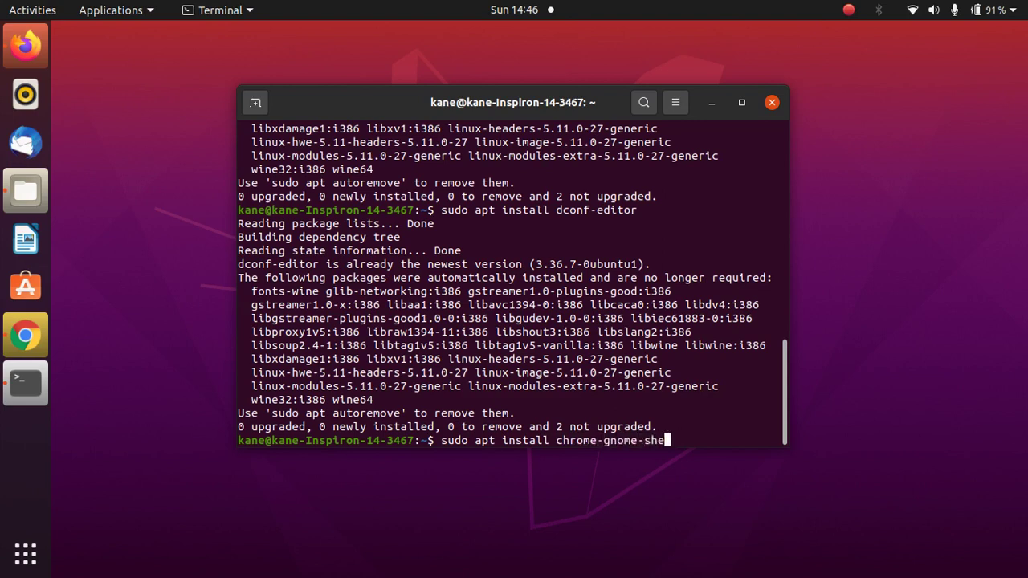
{"action": "key", "text": "Return"}
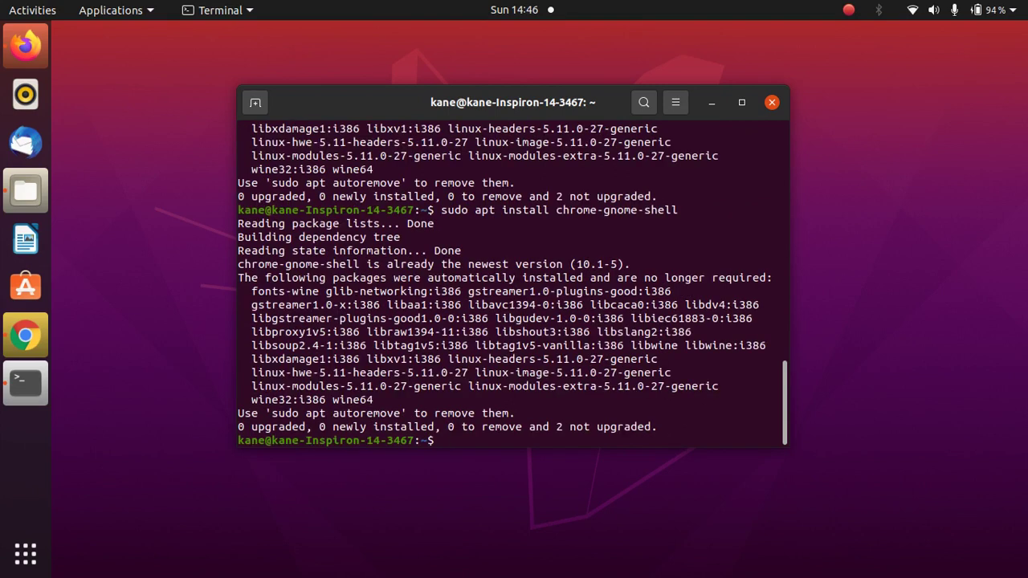
Step: Close the terminal, set Desktop's 64119.jpg as wallpaper from Files, replacing the existing copy
{"action": "left_click", "coordinate": [772, 103]}
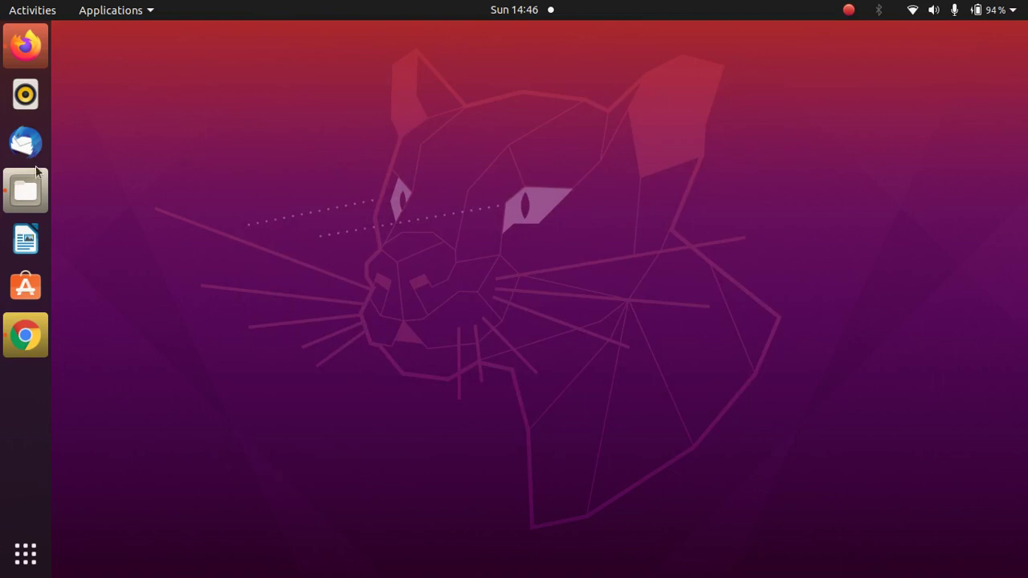
{"action": "left_click", "coordinate": [22, 199]}
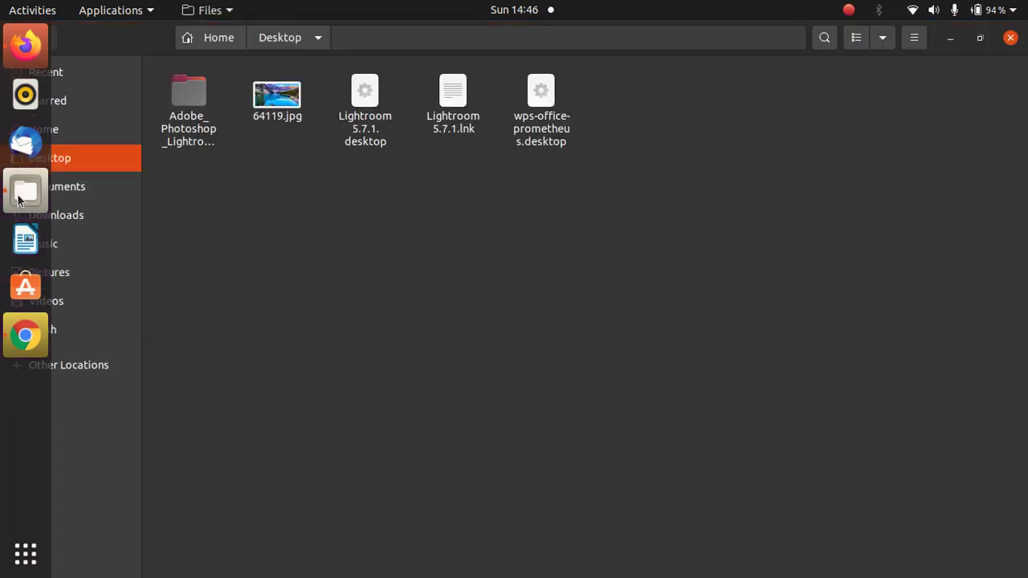
{"action": "right_click", "coordinate": [280, 115]}
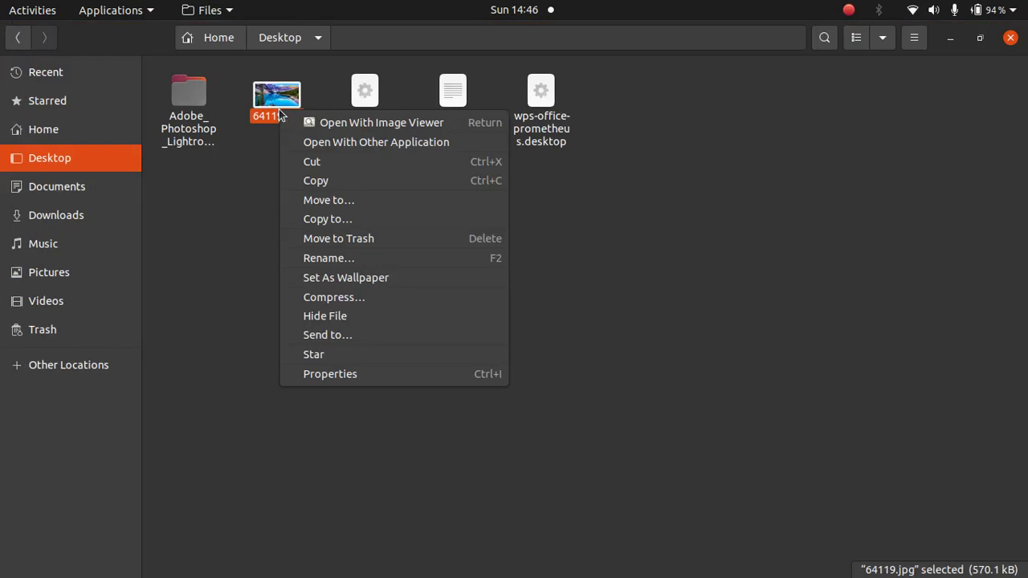
{"action": "left_click", "coordinate": [367, 278]}
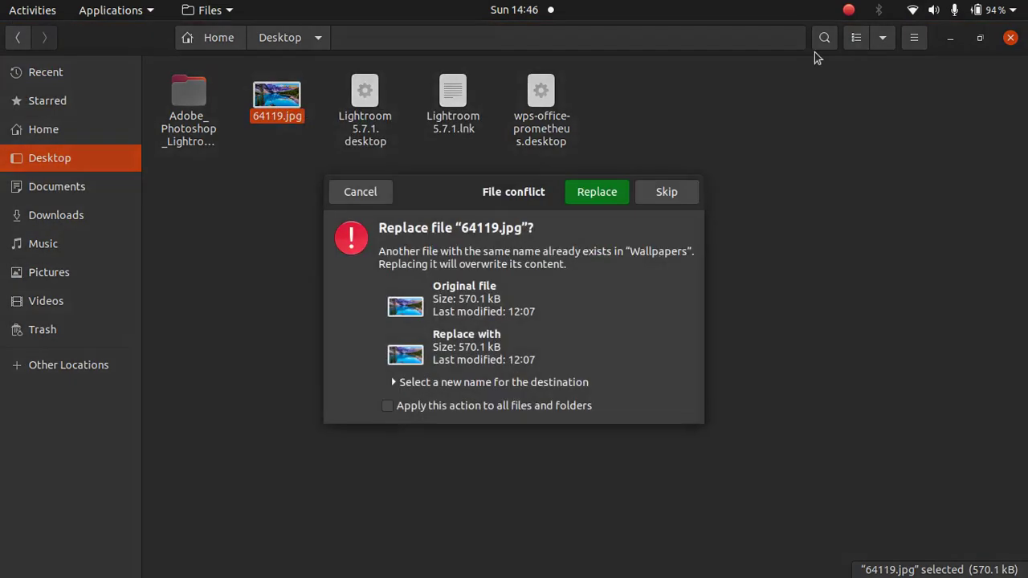
{"action": "left_click", "coordinate": [580, 203]}
{"action": "left_click", "coordinate": [950, 38]}
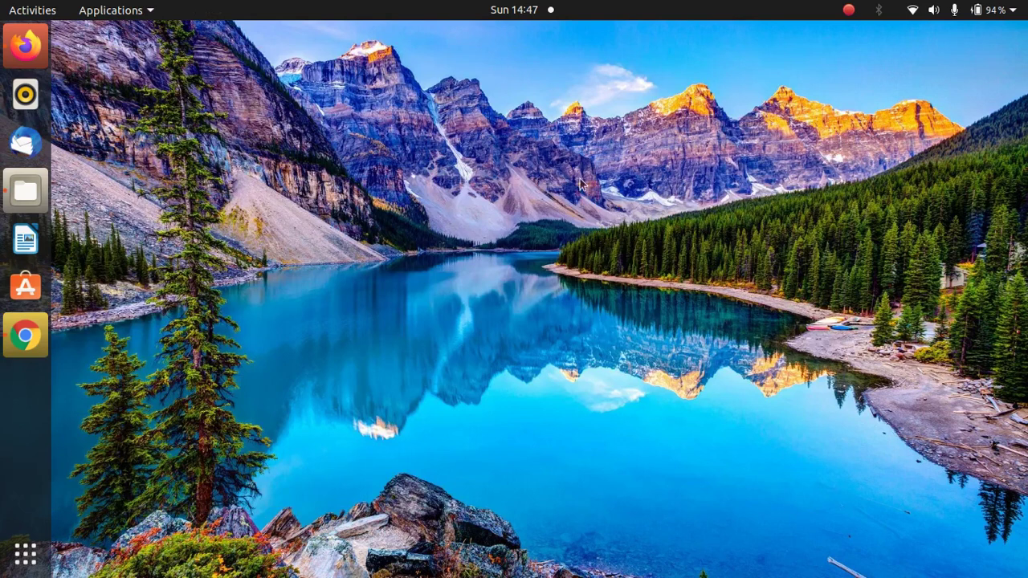
Step: In Settings > Appearance, set the dock position on screen to Bottom, then minimize Settings
{"action": "left_click", "coordinate": [1001, 11]}
{"action": "left_click", "coordinate": [843, 214]}
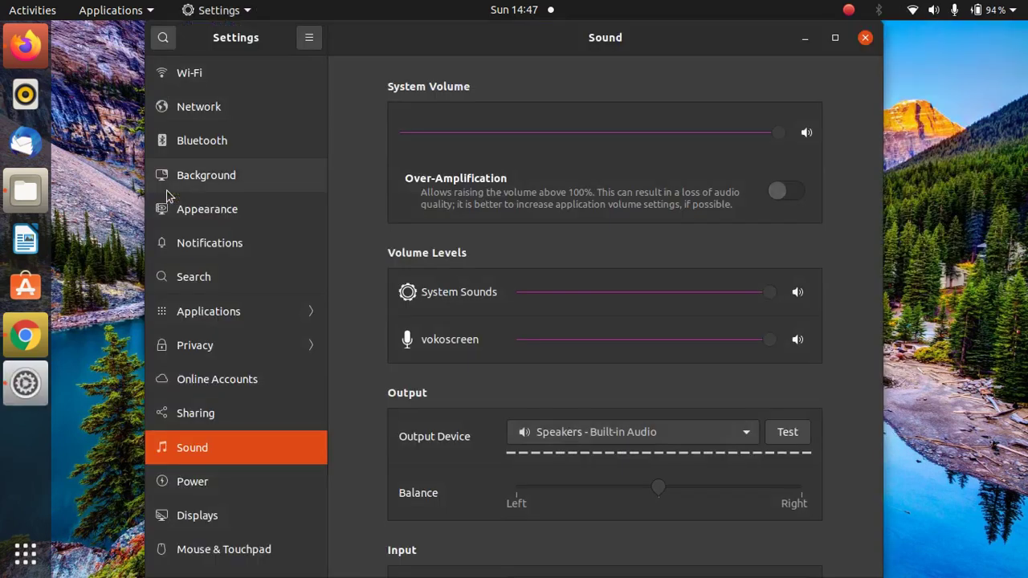
{"action": "left_click", "coordinate": [212, 183]}
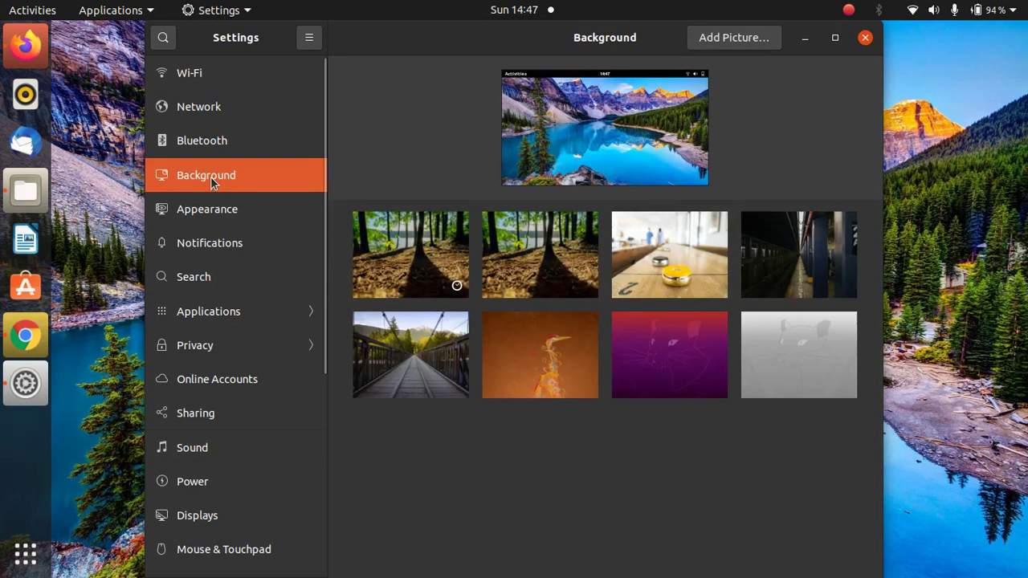
{"action": "left_click", "coordinate": [231, 217]}
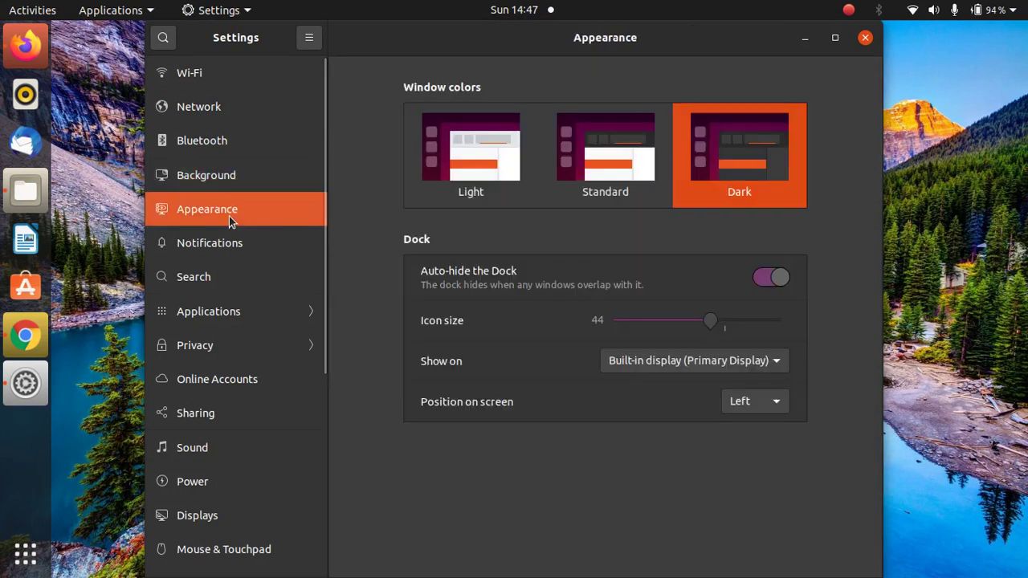
{"action": "left_click", "coordinate": [740, 402]}
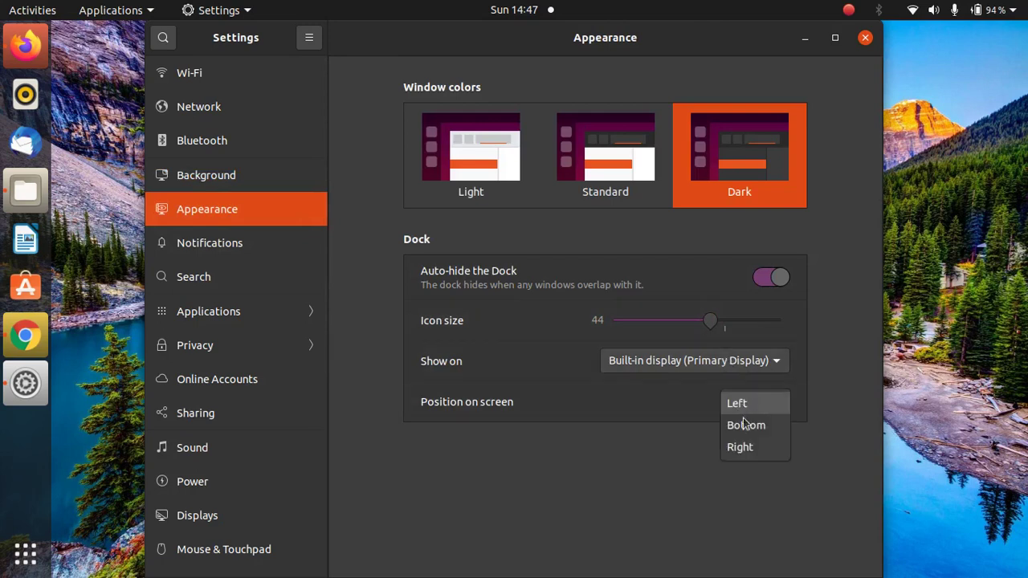
{"action": "left_click", "coordinate": [744, 428]}
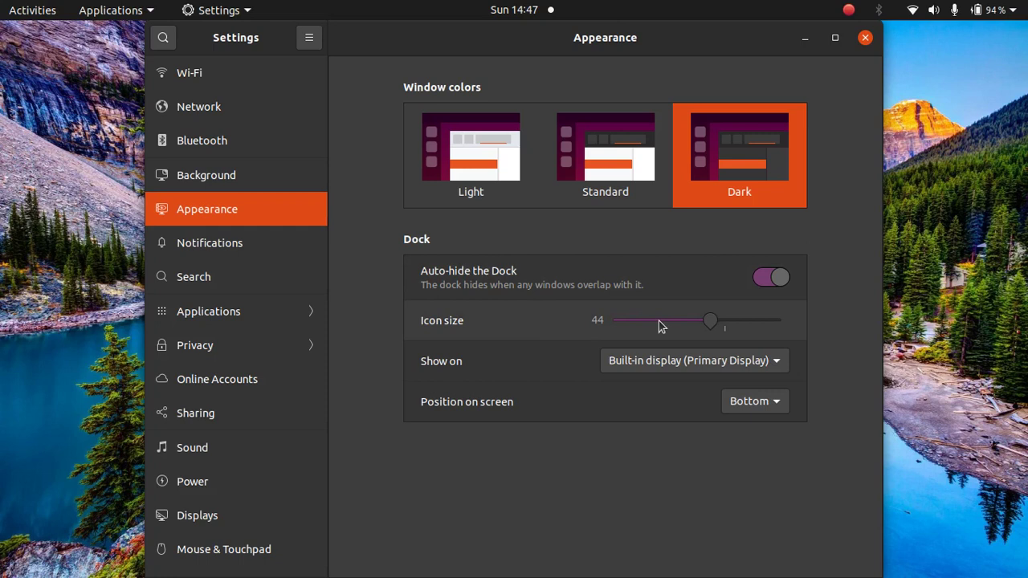
{"action": "left_click", "coordinate": [806, 38]}
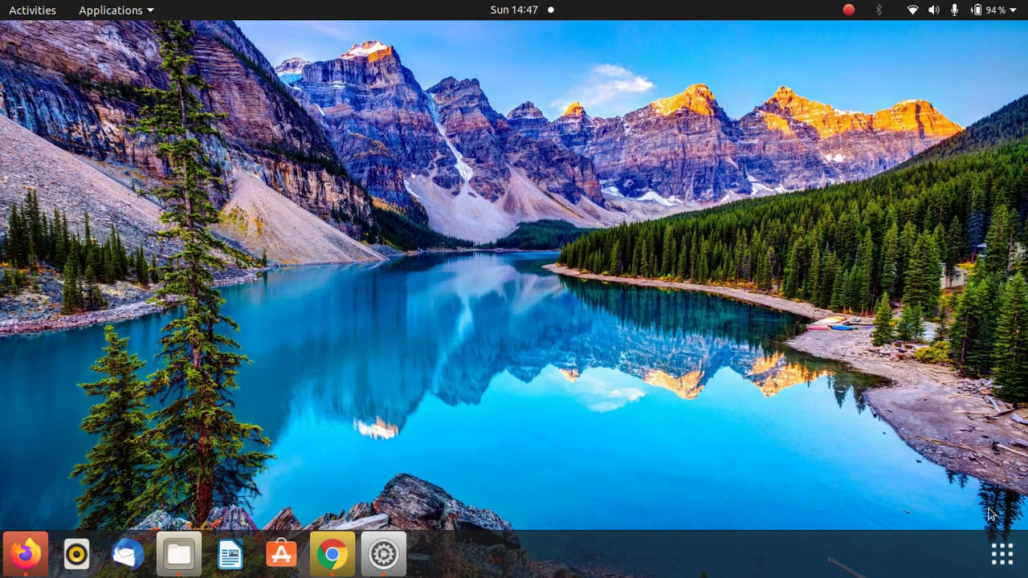
Step: Launch dconf Editor from Show Applications and accept its warning
{"action": "left_click", "coordinate": [1004, 572]}
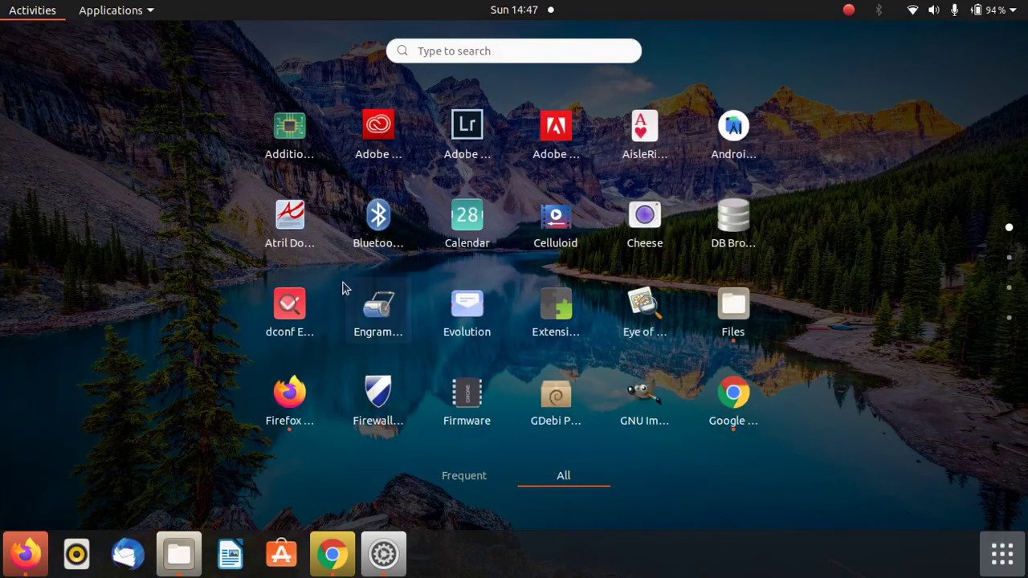
{"action": "left_click", "coordinate": [302, 312]}
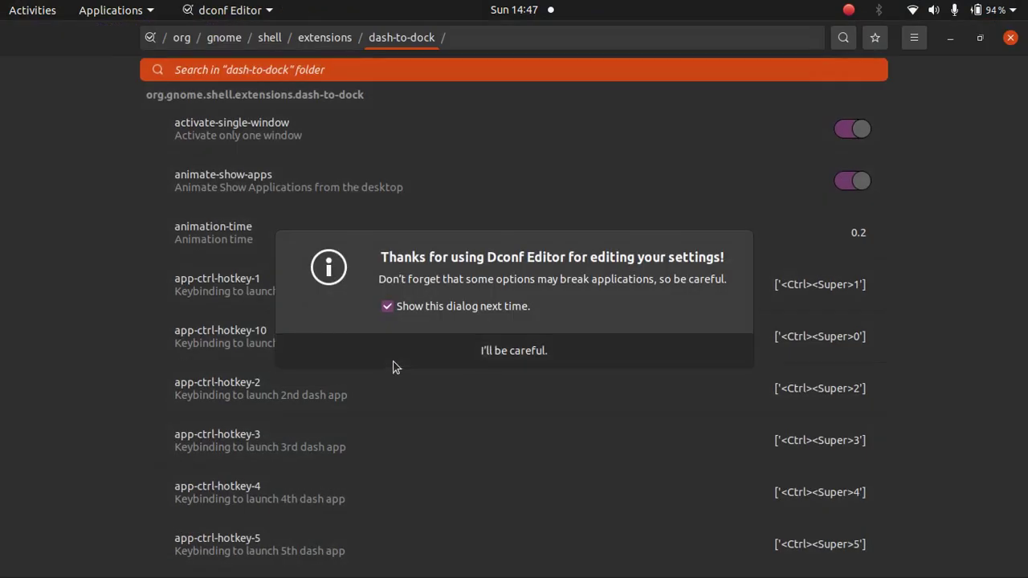
{"action": "left_click", "coordinate": [394, 364]}
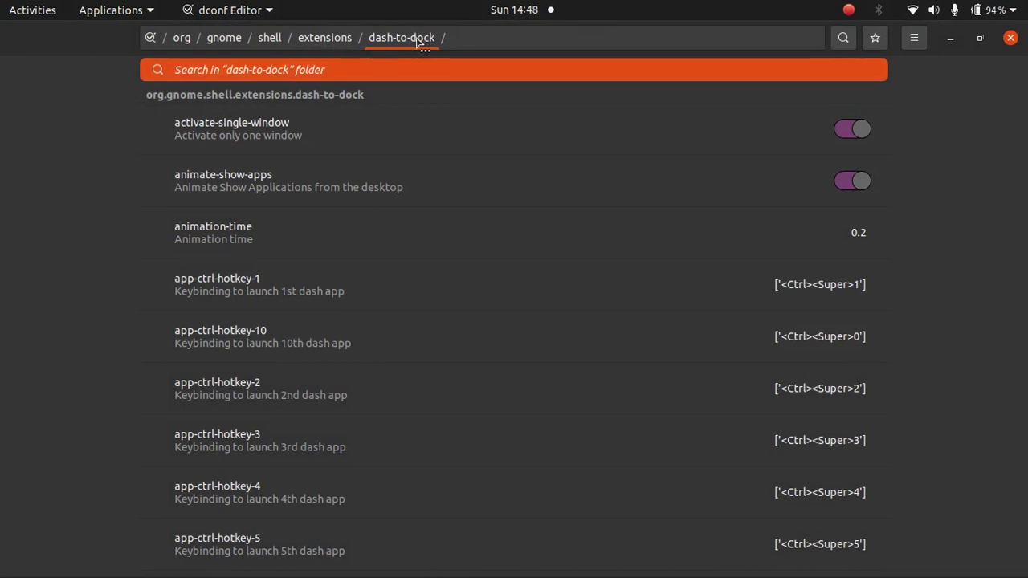
Step: Search 'ext' in dash-to-dock keys, switch extend-height off, and close the editor
{"action": "left_click", "coordinate": [161, 68]}
{"action": "type", "text": "ext"}
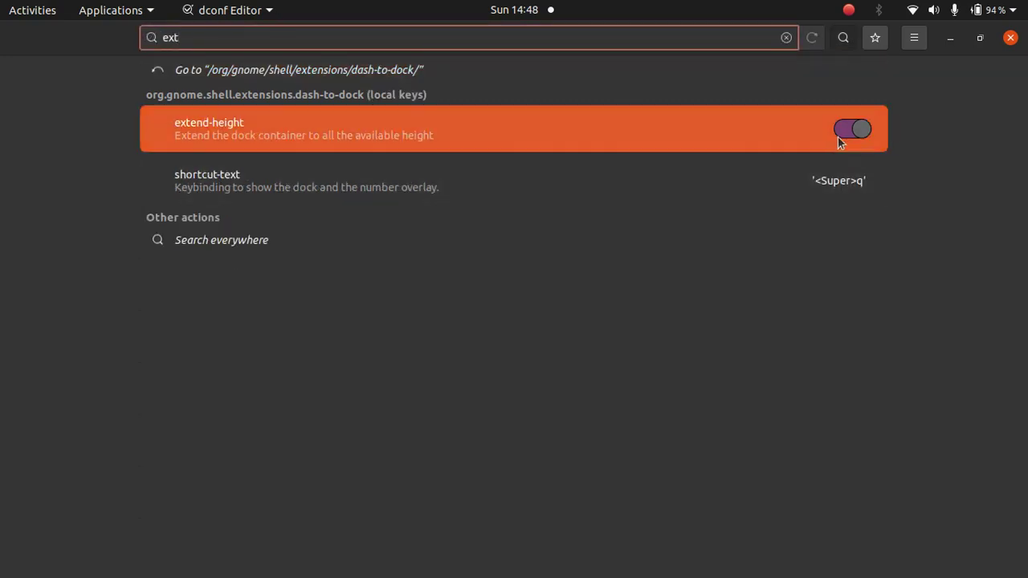
{"action": "left_click", "coordinate": [840, 142]}
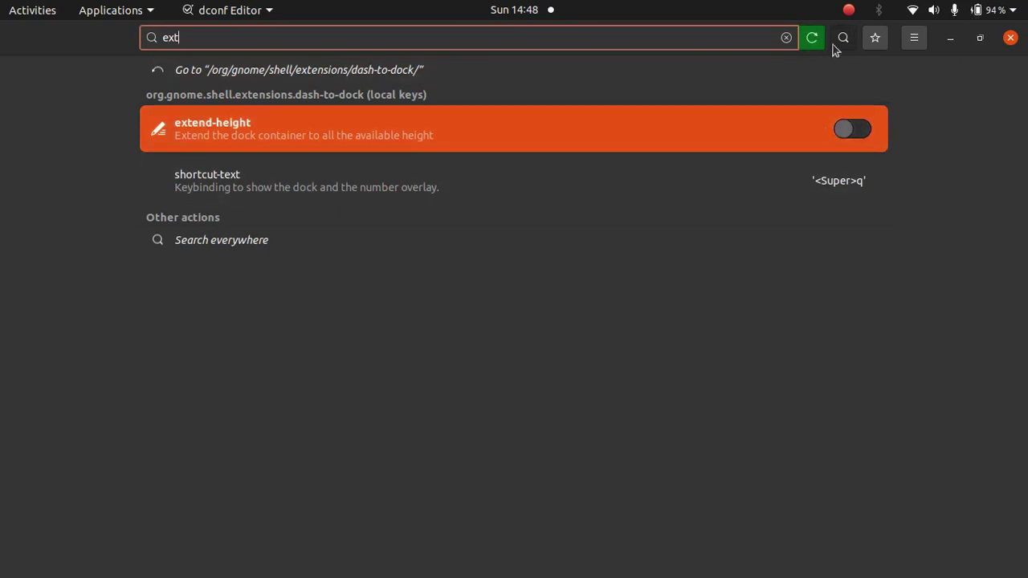
{"action": "left_click", "coordinate": [819, 40]}
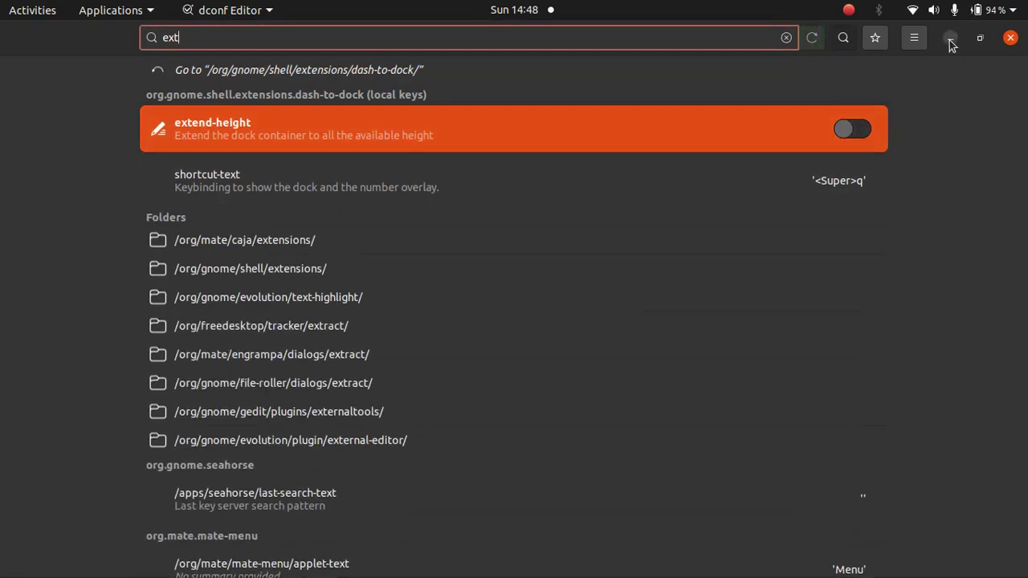
{"action": "left_click", "coordinate": [1010, 38]}
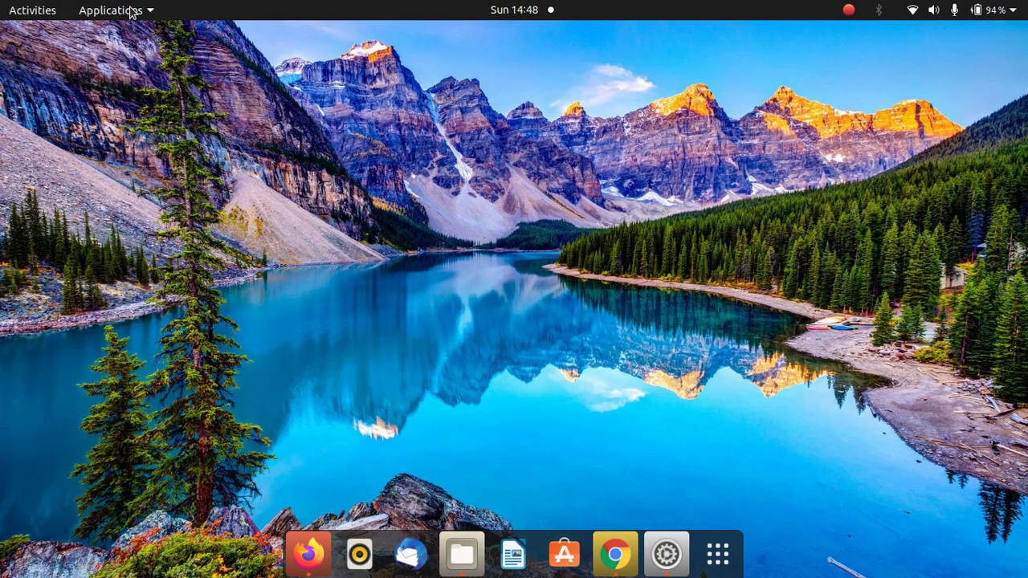
Step: Launch Extensions by searching 'ed' in Show Applications, toggling Applications Menu off and on
{"action": "left_click", "coordinate": [131, 11]}
{"action": "left_click", "coordinate": [497, 195]}
{"action": "left_click", "coordinate": [739, 562]}
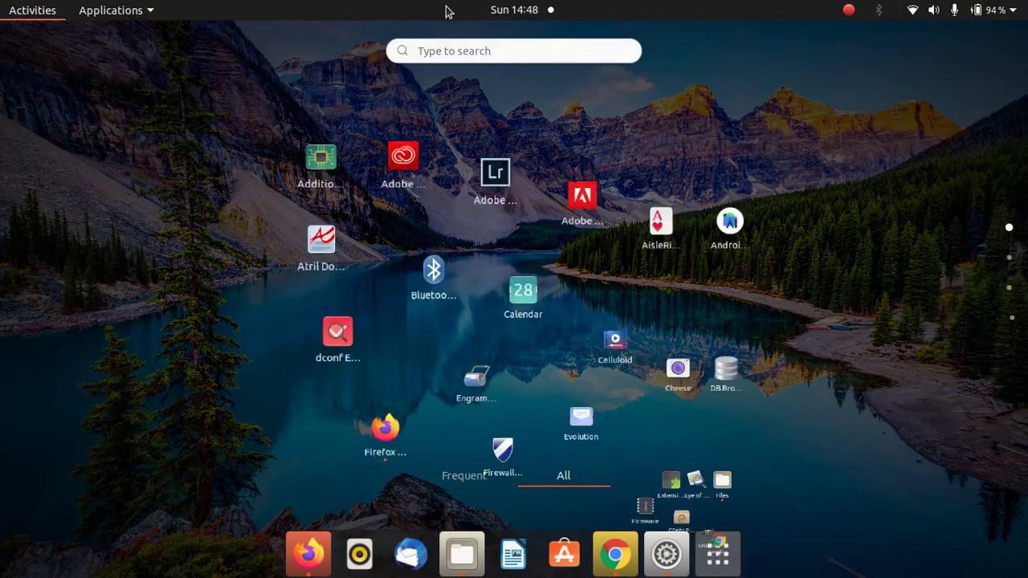
{"action": "type", "text": "ed"}
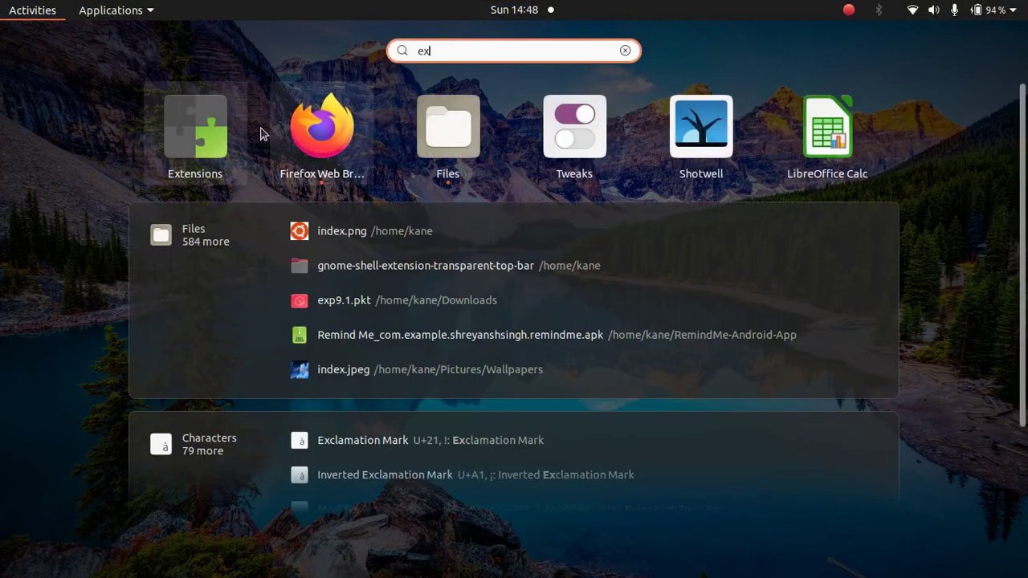
{"action": "left_click", "coordinate": [212, 133]}
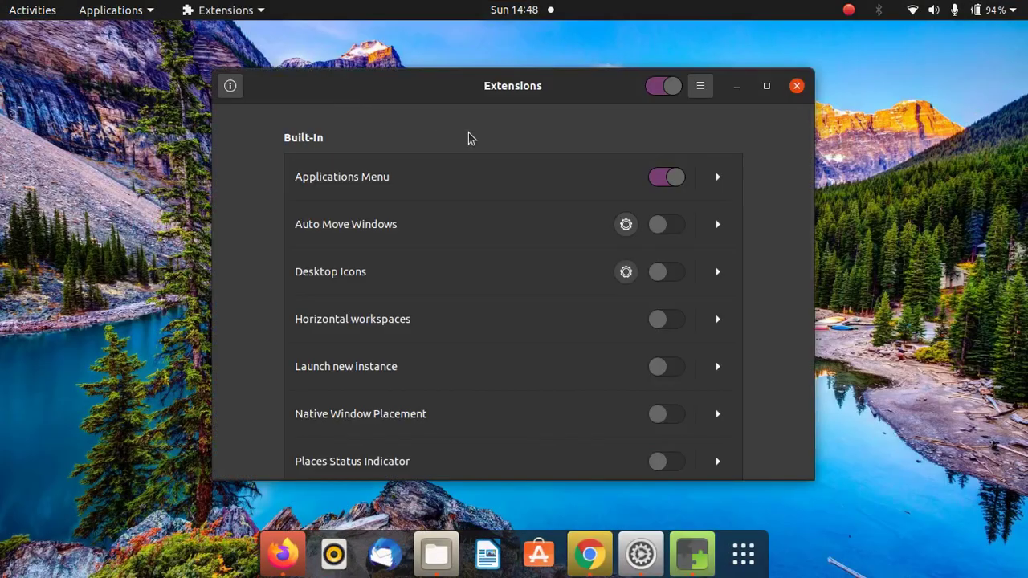
{"action": "left_click", "coordinate": [664, 181]}
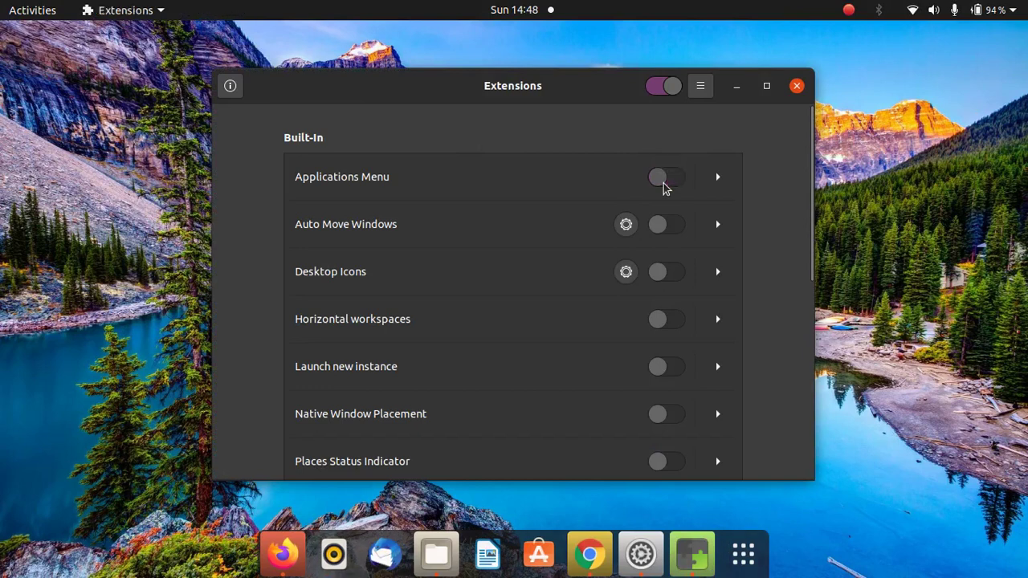
{"action": "left_click", "coordinate": [671, 181]}
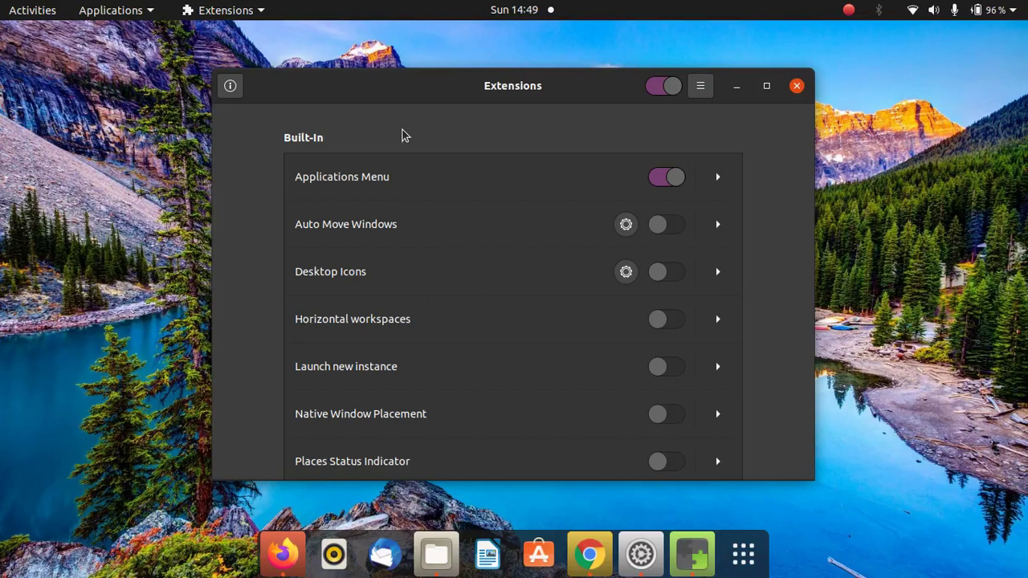
Step: Toggle Applications Menu off and on, Desktop Icons on and off, then minimize Extensions
{"action": "left_click", "coordinate": [665, 182]}
{"action": "left_click", "coordinate": [665, 180]}
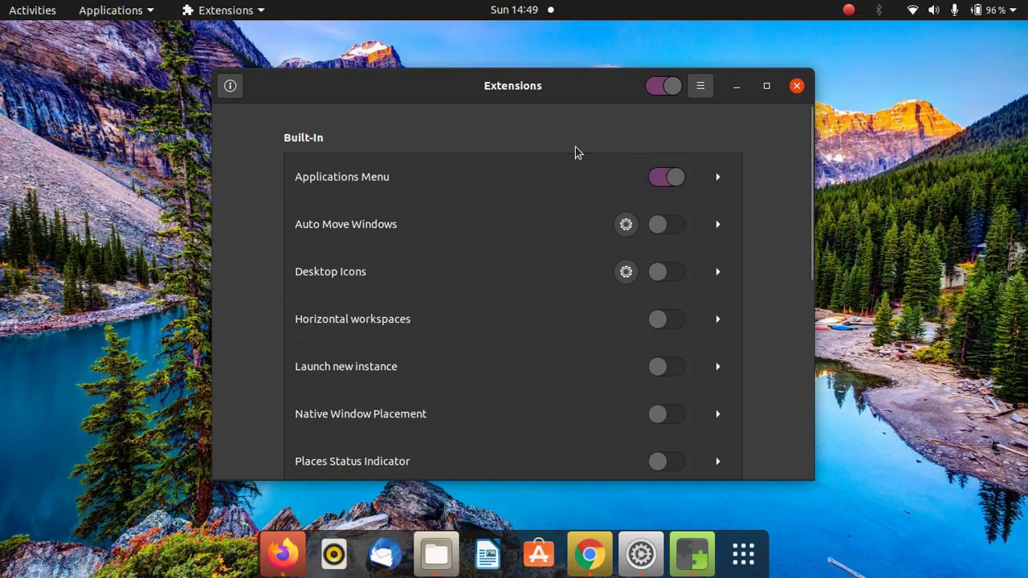
{"action": "left_click", "coordinate": [675, 273]}
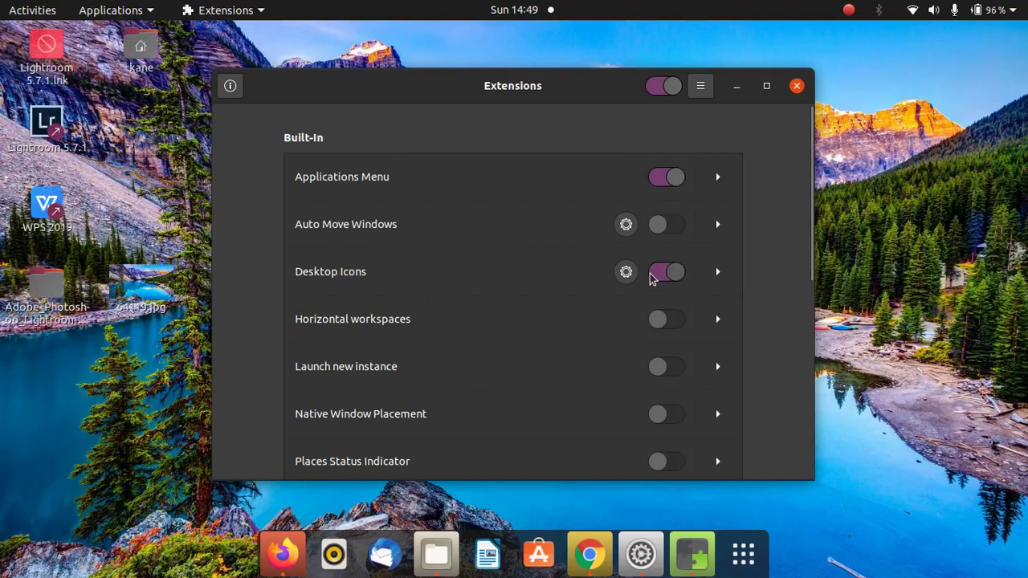
{"action": "left_click", "coordinate": [650, 275]}
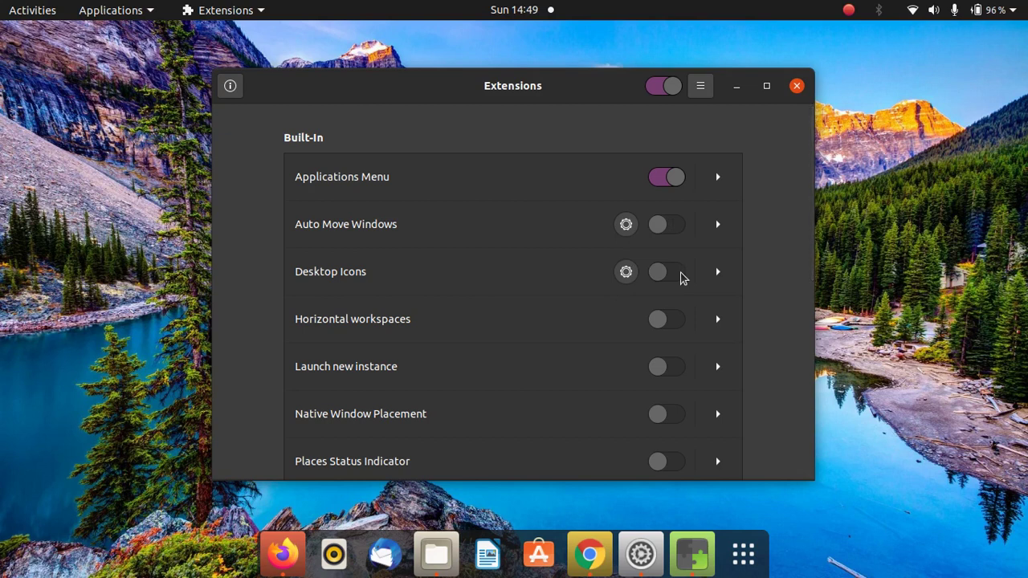
{"action": "left_click", "coordinate": [737, 89]}
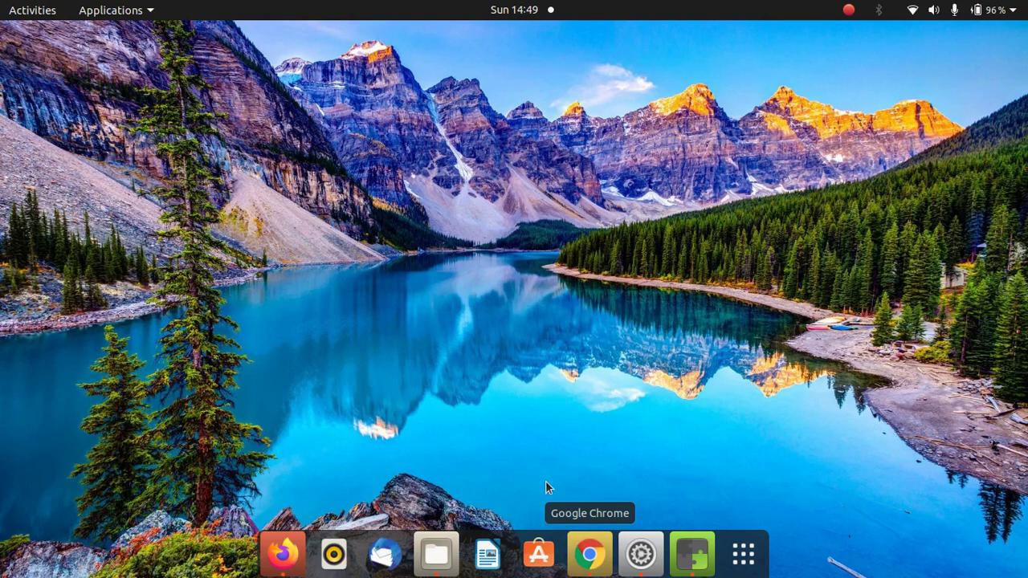
Step: In Chrome, add GNOME Shell integration from the Transparent Top Bar page, closing the extra tabs
{"action": "left_click", "coordinate": [589, 556]}
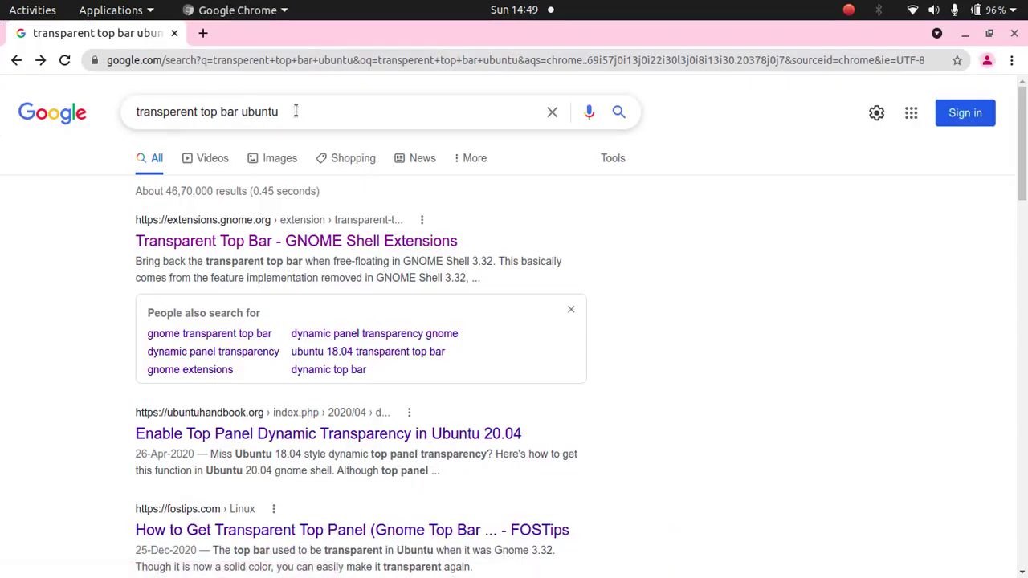
{"action": "left_click", "coordinate": [258, 247]}
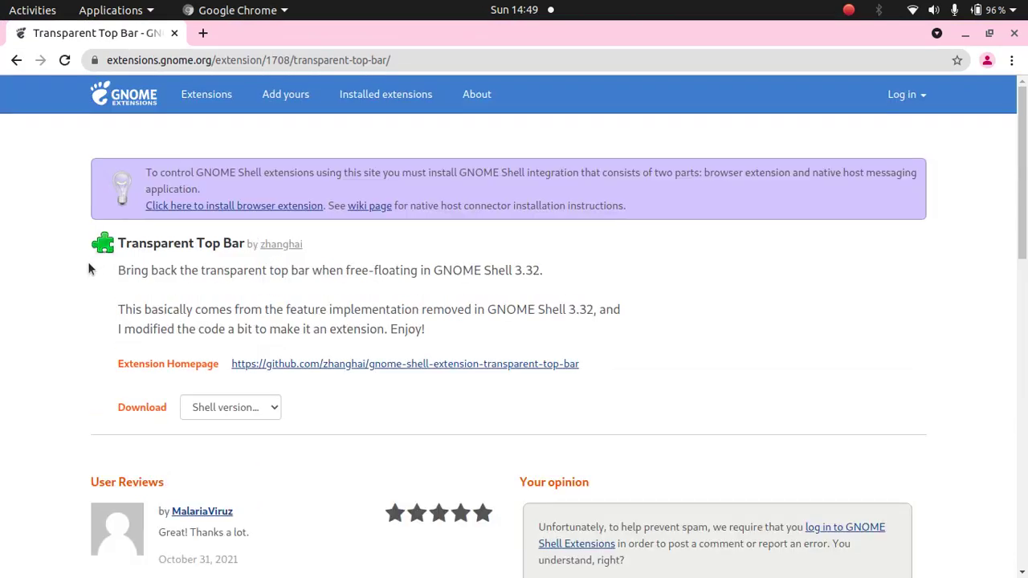
{"action": "left_click", "coordinate": [212, 206]}
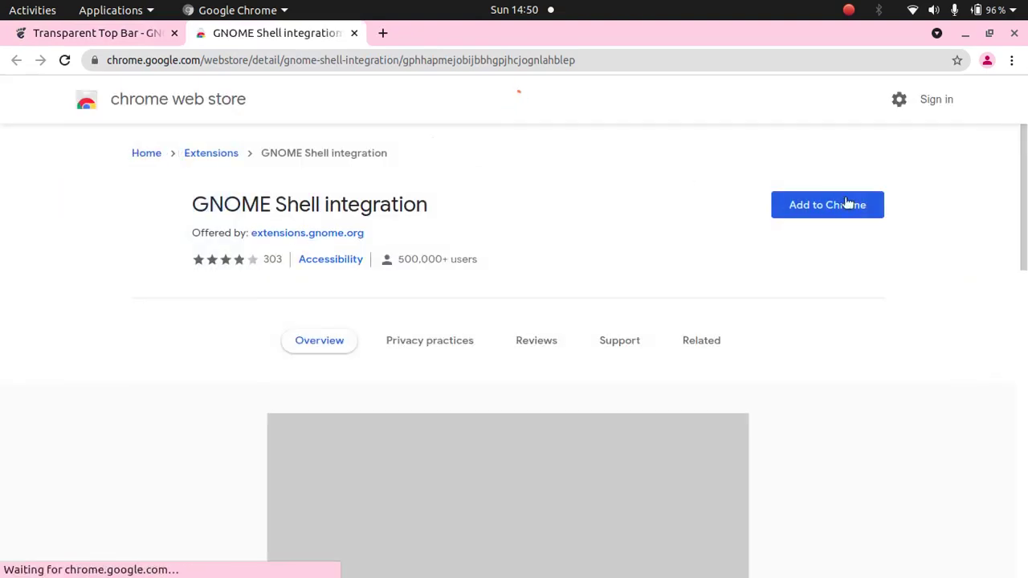
{"action": "left_click", "coordinate": [827, 207]}
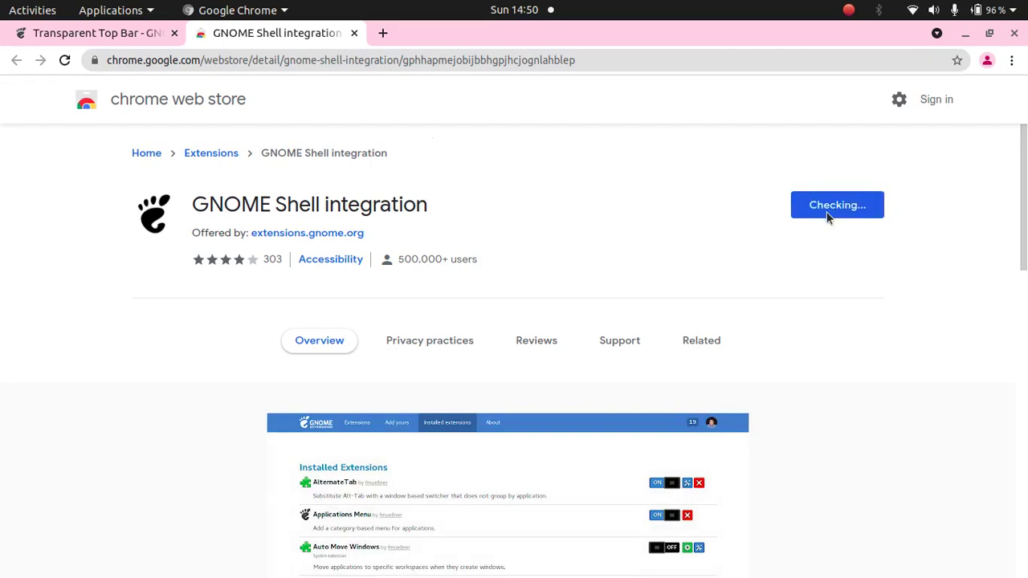
{"action": "left_click", "coordinate": [618, 236]}
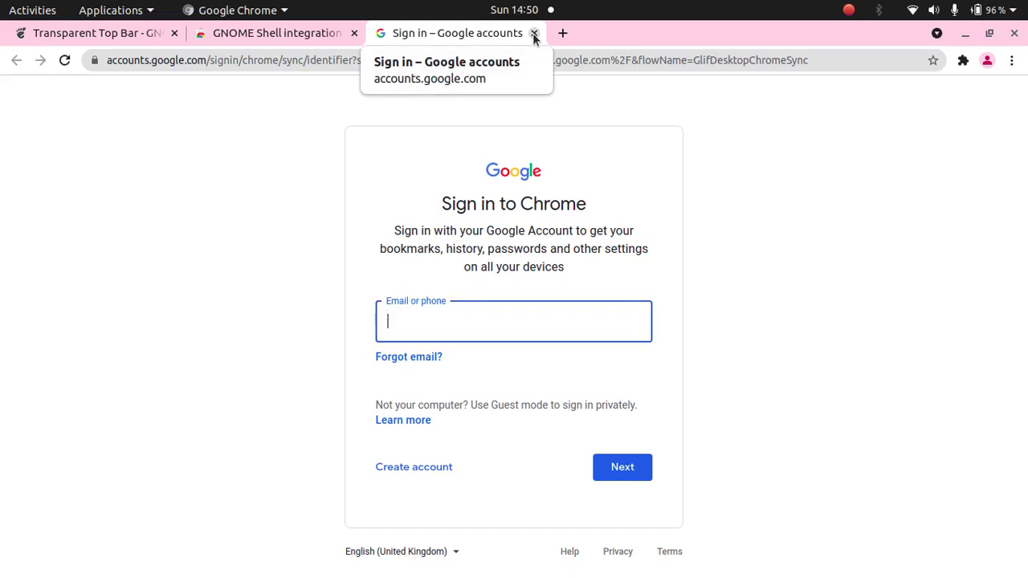
{"action": "left_click", "coordinate": [534, 33]}
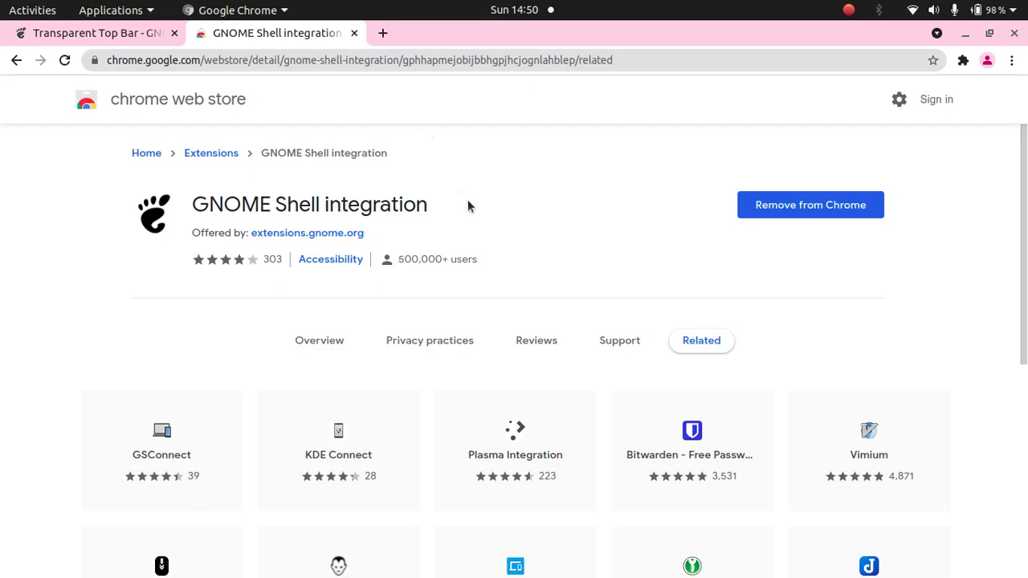
{"action": "left_click", "coordinate": [355, 33]}
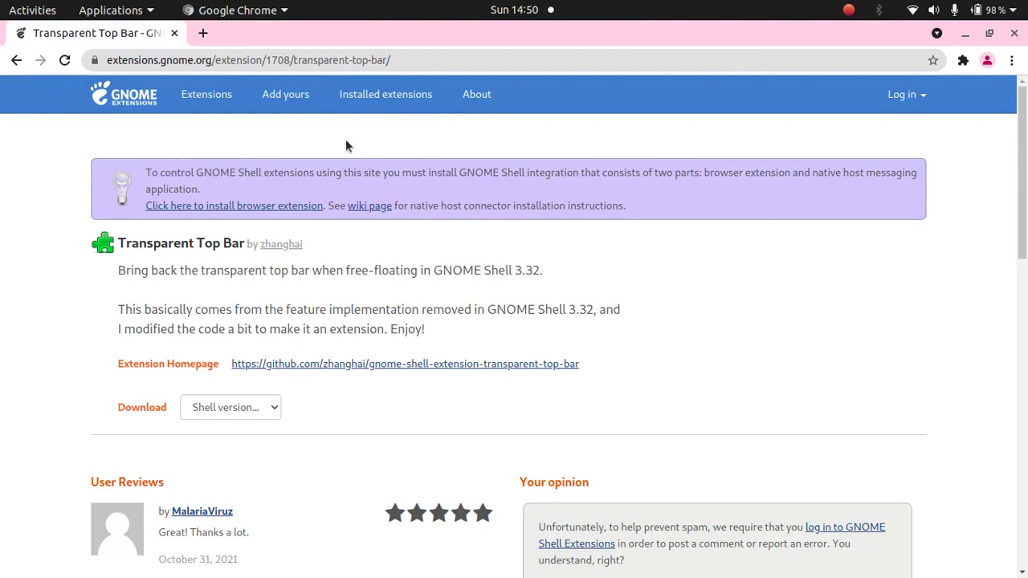
Step: Reload extensions.gnome.org and switch the Transparent Top Bar extension ON
{"action": "left_click", "coordinate": [64, 61]}
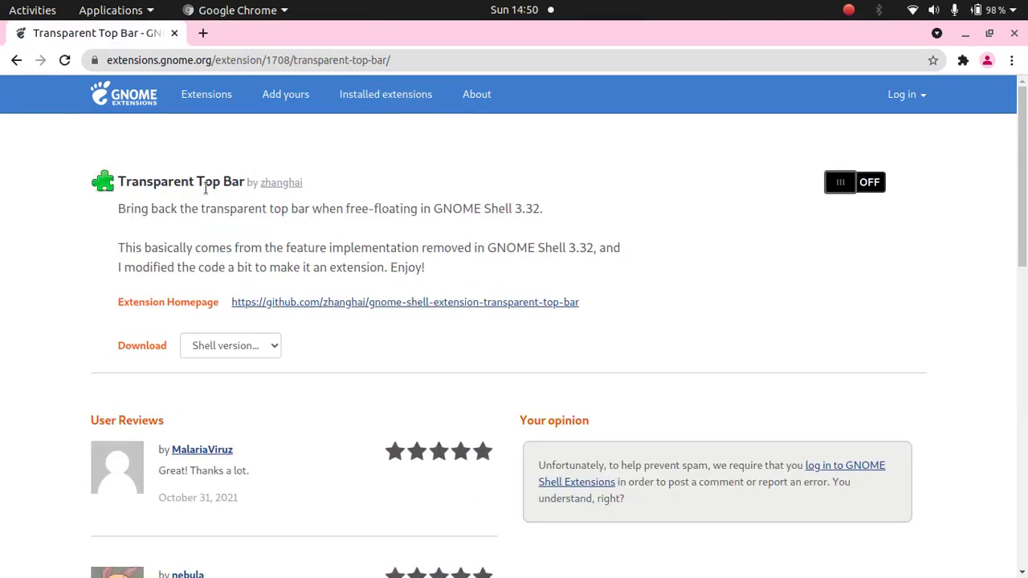
{"action": "left_click", "coordinate": [868, 180]}
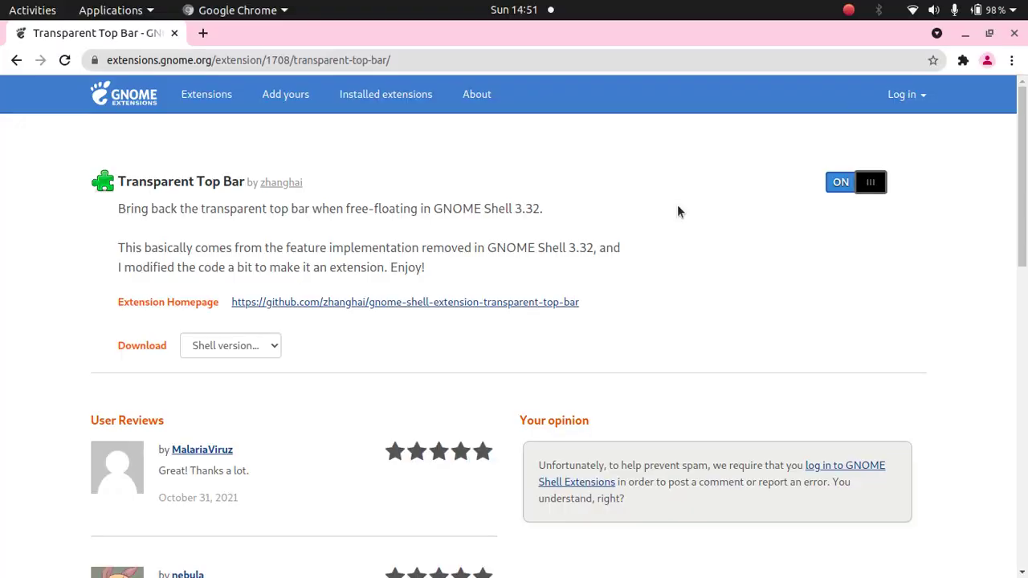
{"action": "left_click", "coordinate": [964, 34]}
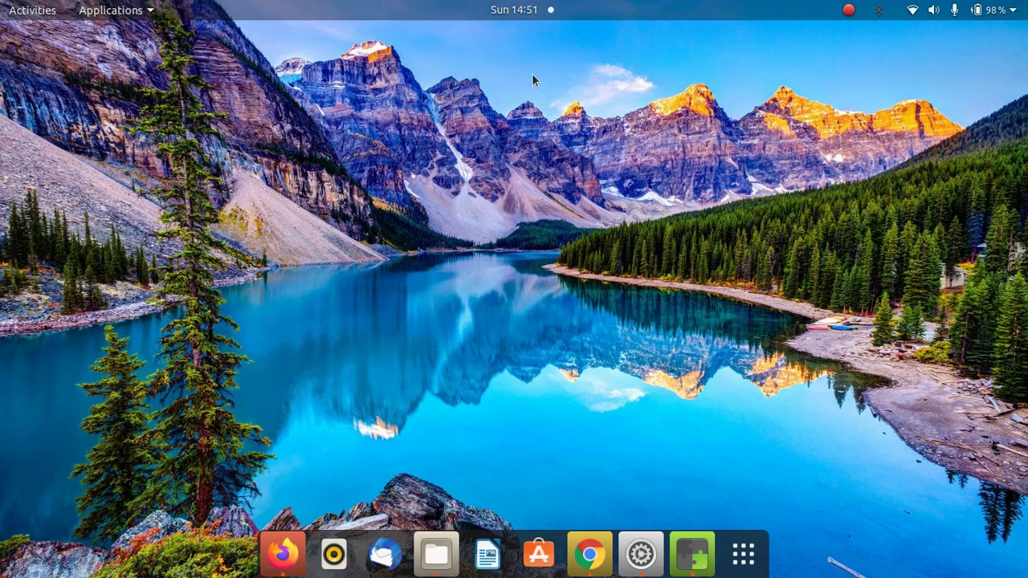